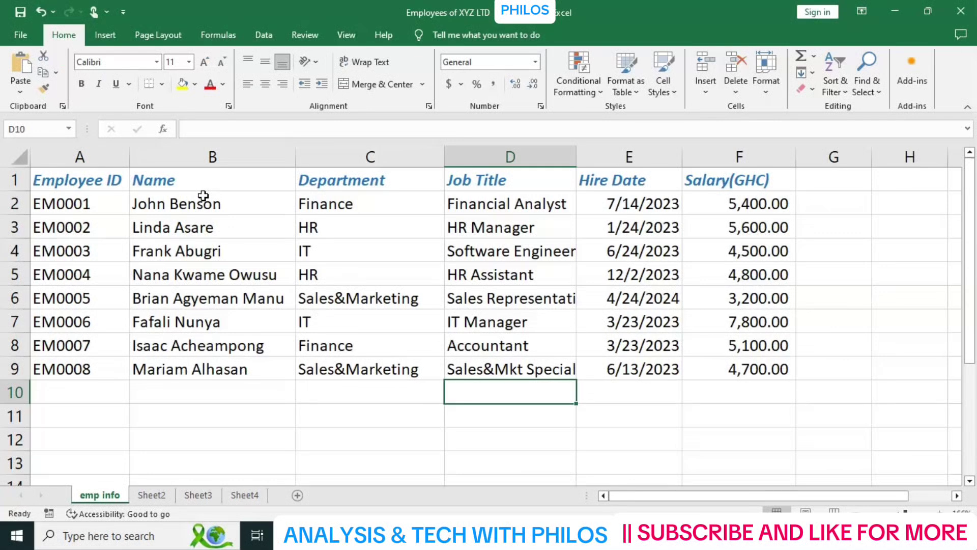
# - Practise selecting the Name column, the whole of row 3, then cell B3
pyautogui.click(214, 152)
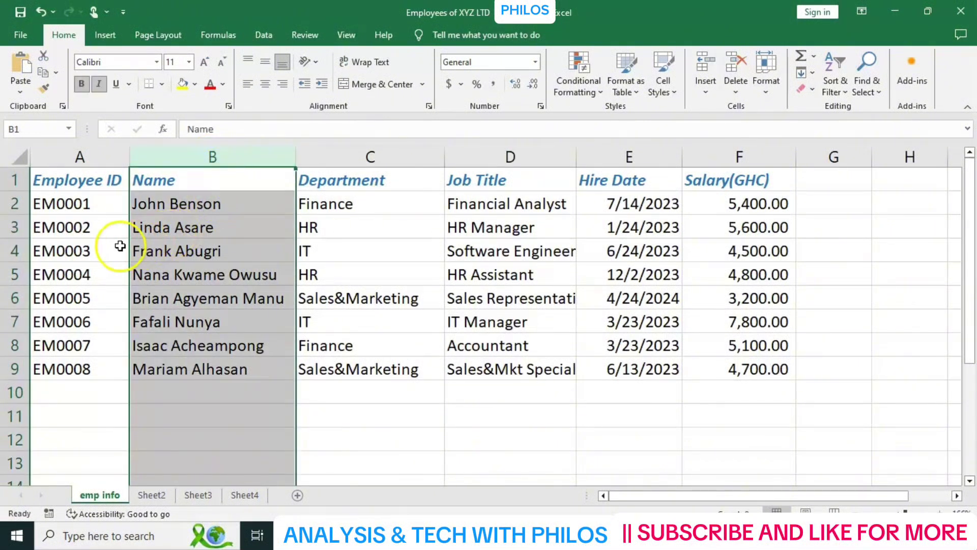
pyautogui.click(16, 229)
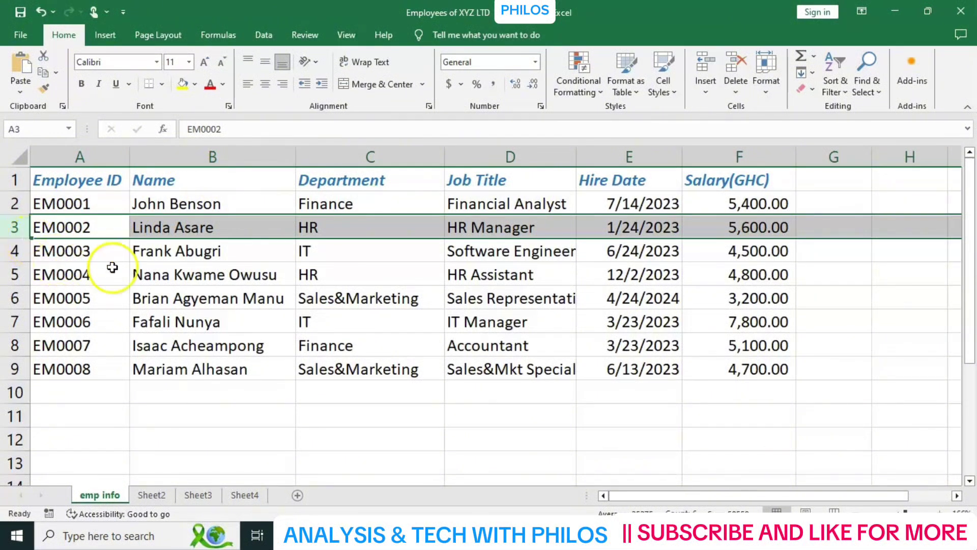
pyautogui.click(192, 230)
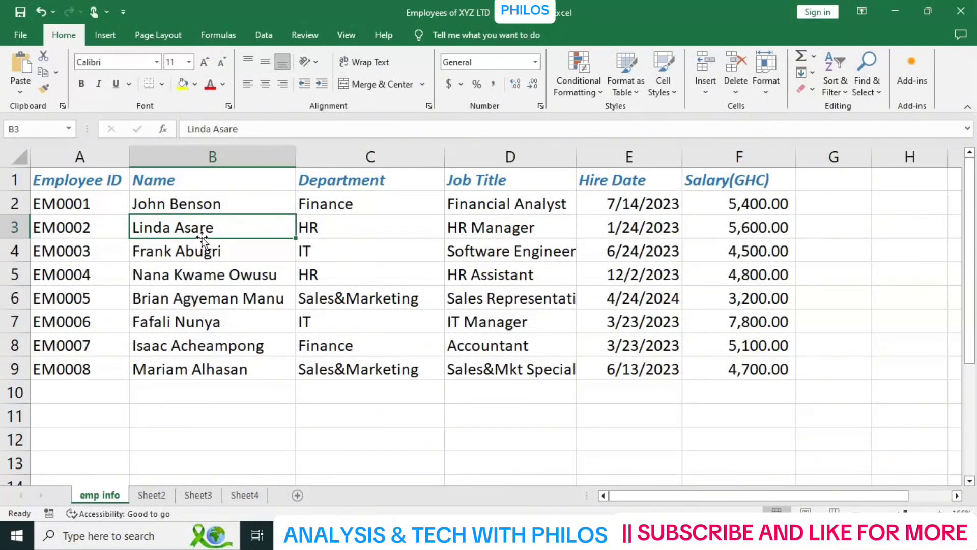
pyautogui.click(79, 181)
pyautogui.click(137, 224)
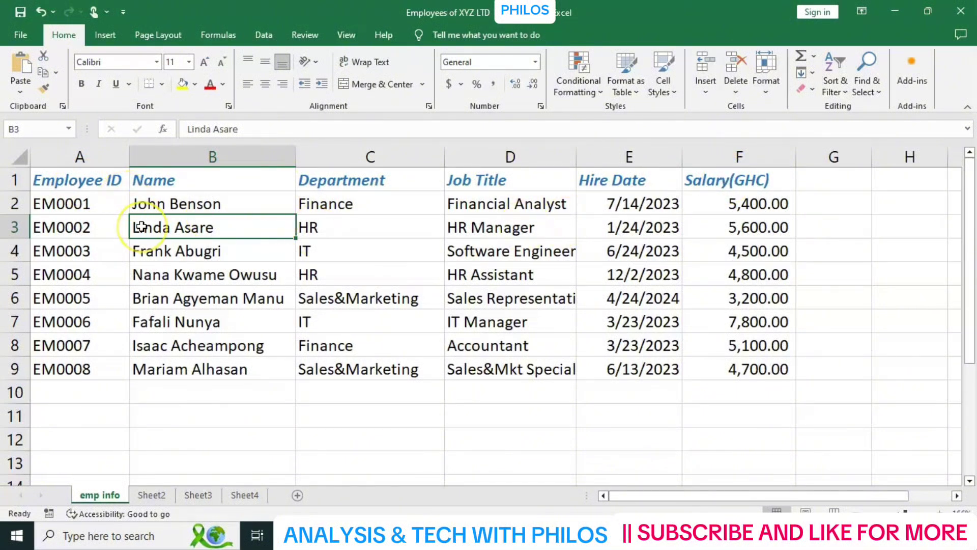
# - Select the header row from Employee ID to Salary(GHC) by dragging, then with Shift+Right
pyautogui.click(85, 181)
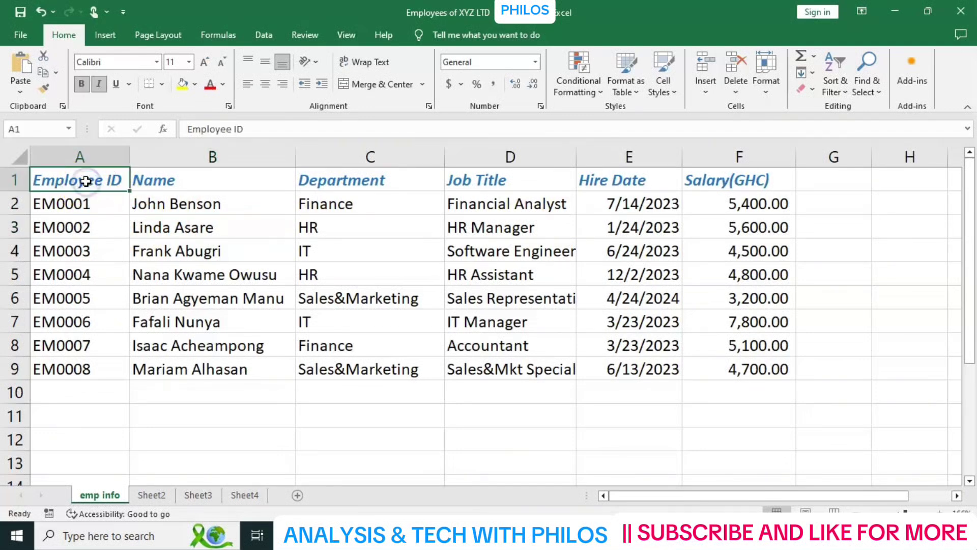
pyautogui.click(84, 181)
pyautogui.moveTo(84, 181); pyautogui.dragTo(714, 181)
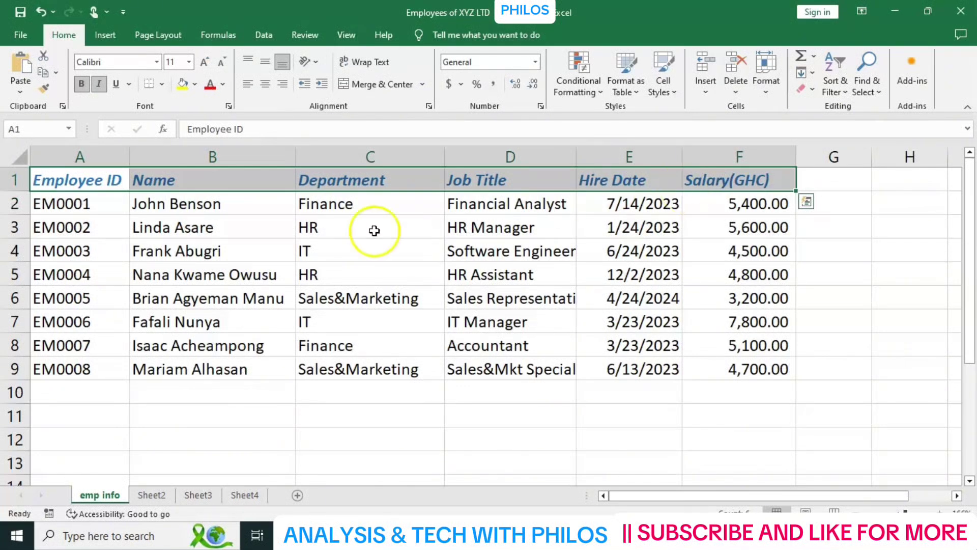
pyautogui.click(131, 218)
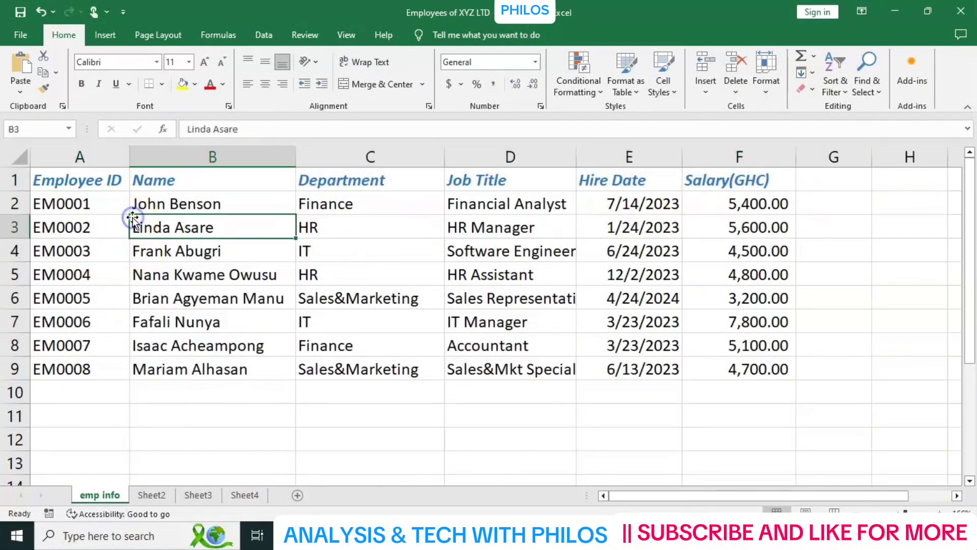
pyautogui.click(93, 183)
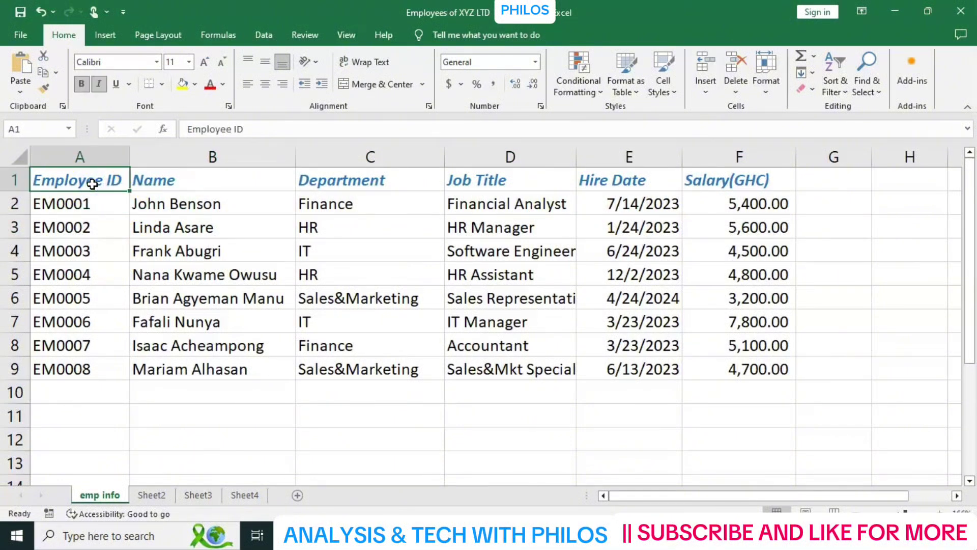
pyautogui.press('shift')
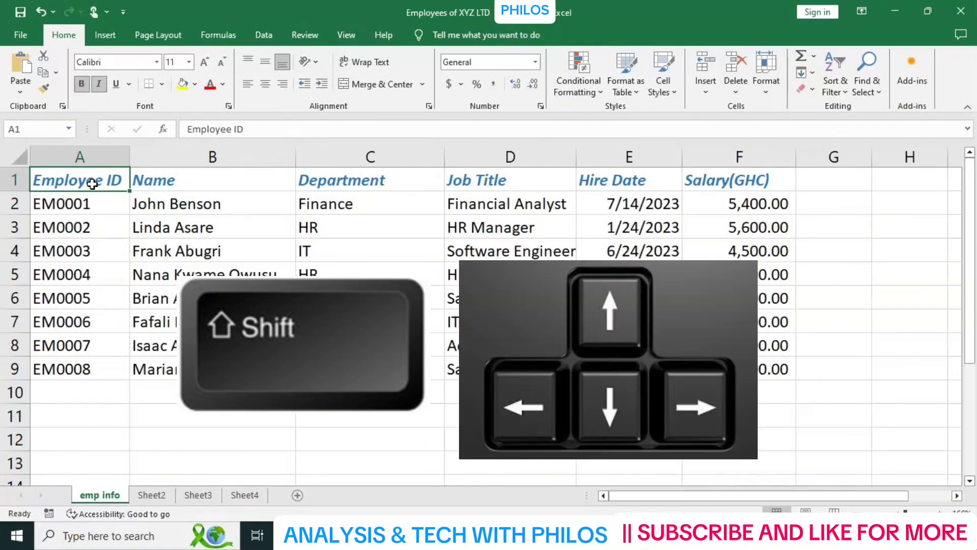
pyautogui.hotkey('shift', 'Right')
pyautogui.hotkey('shift', 'Right')
pyautogui.hotkey('shift', 'Right')
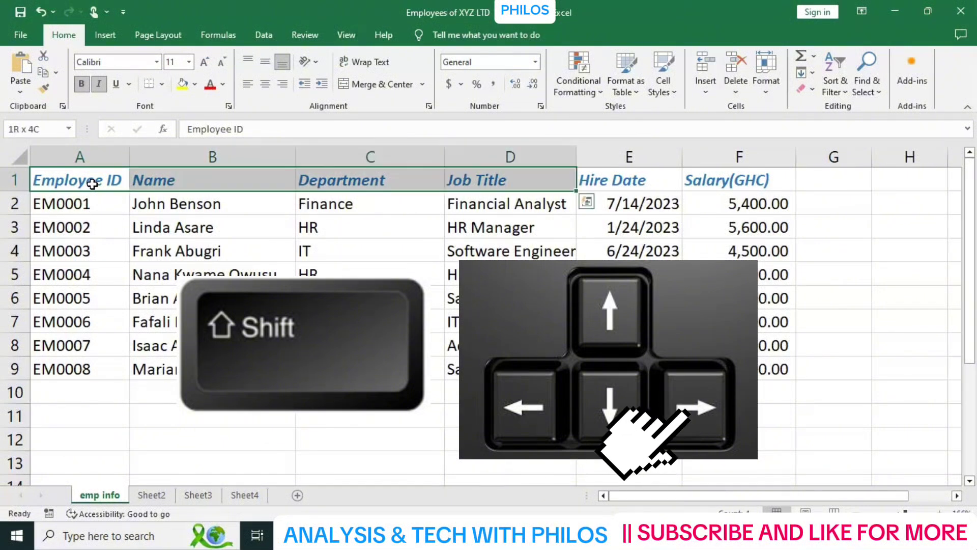
pyautogui.hotkey('shift', 'Right')
pyautogui.hotkey('shift', 'Right')
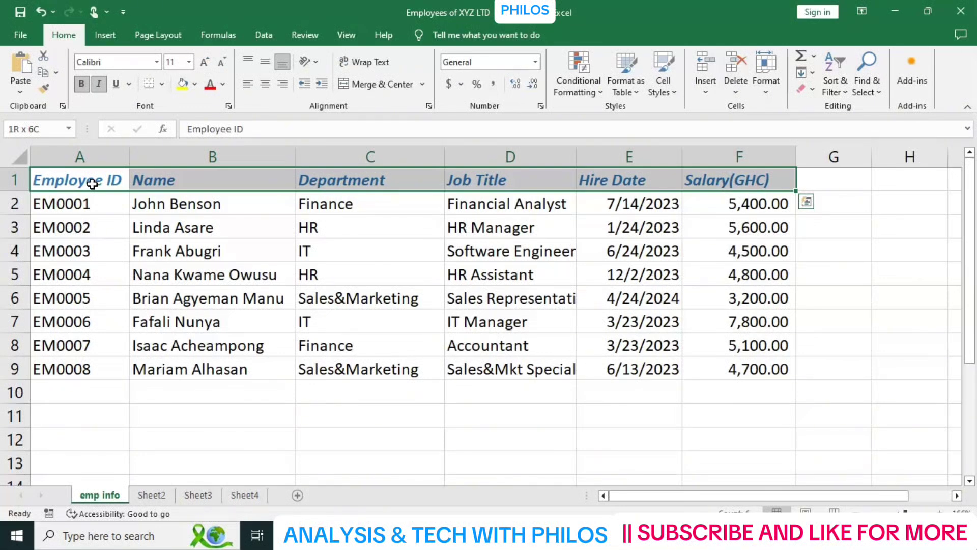
pyautogui.click(92, 184)
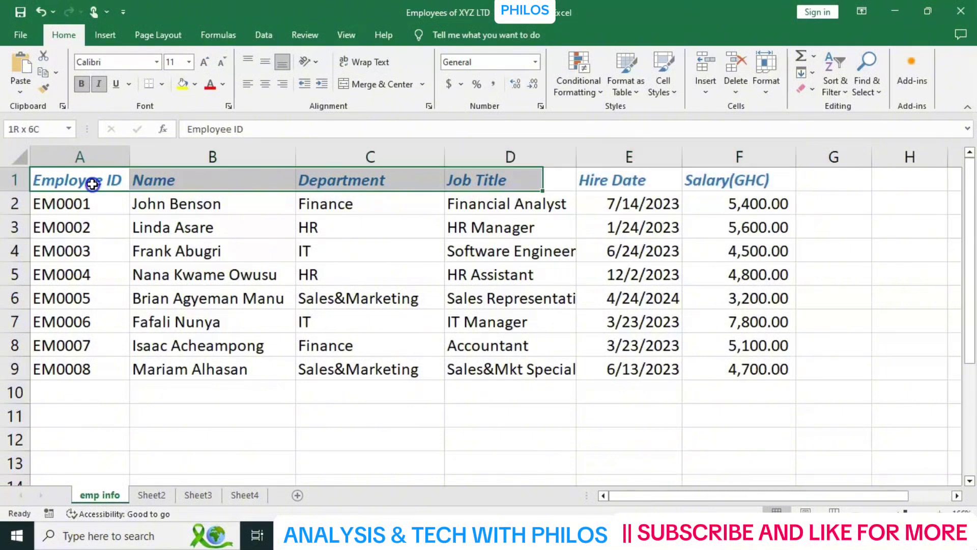
pyautogui.click(73, 172)
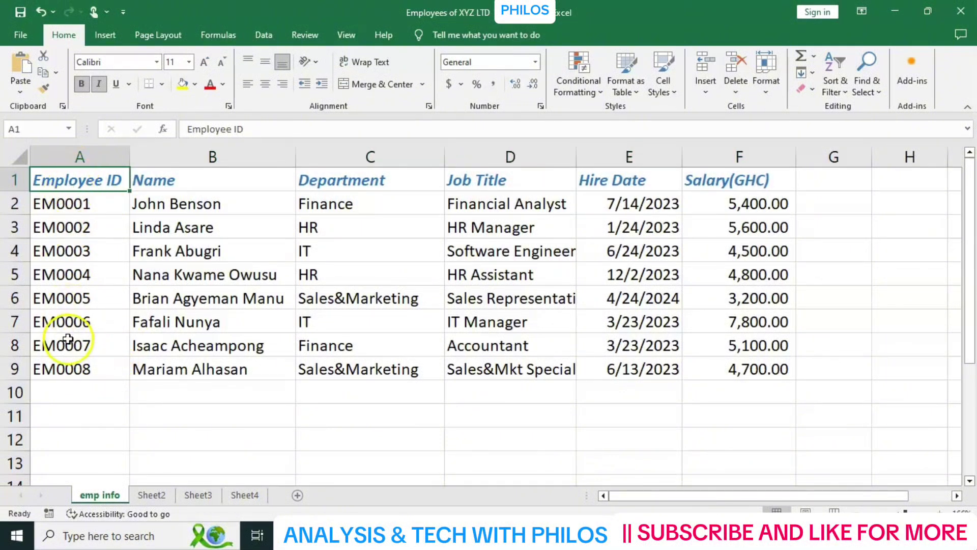
# - Select the Employee ID column cells down to row 8, by dragging and with Shift+Down
pyautogui.click(87, 181)
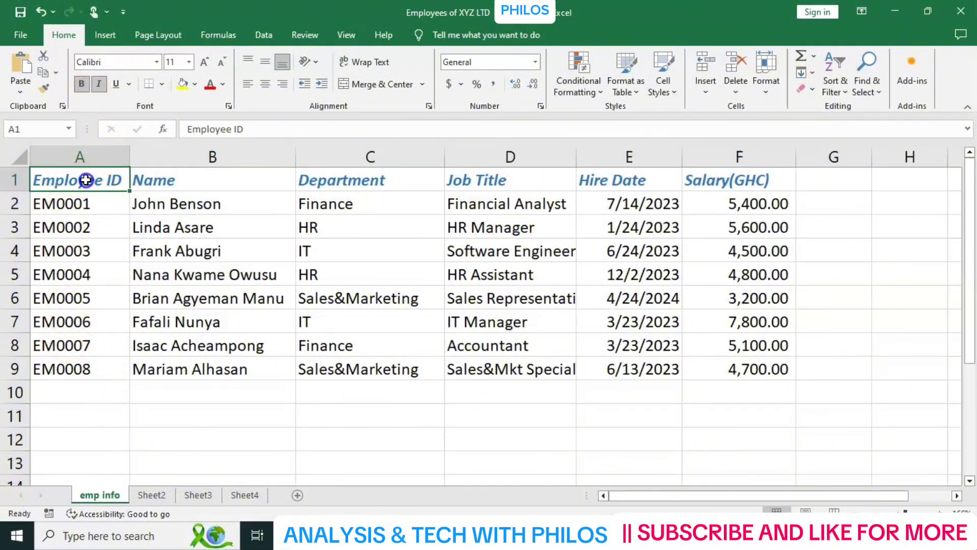
pyautogui.moveTo(86, 180); pyautogui.dragTo(84, 461)
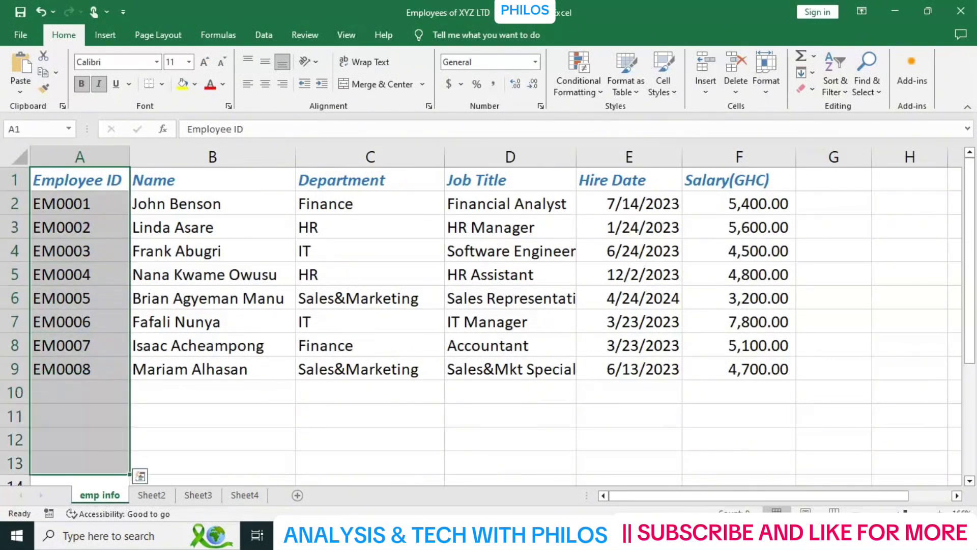
pyautogui.click(66, 180)
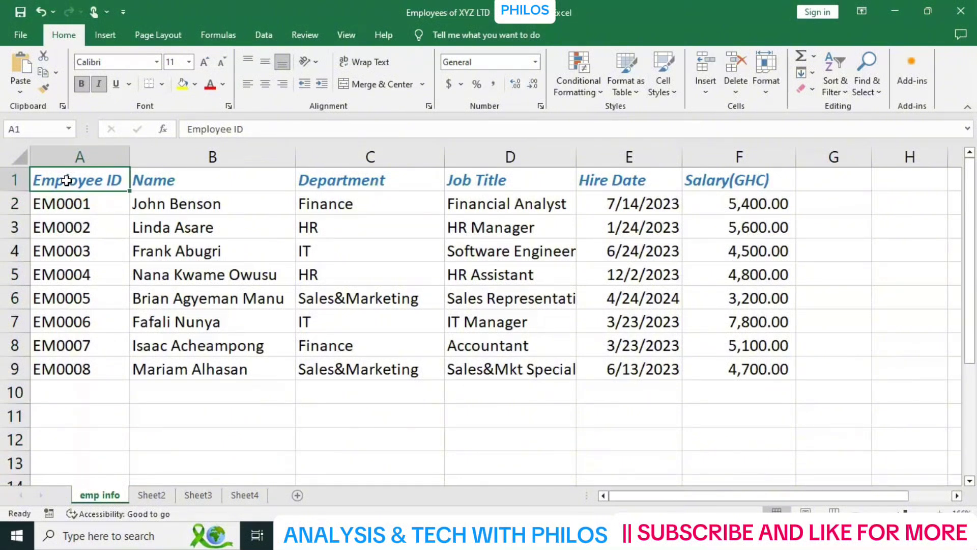
pyautogui.hotkey('shift', 'Down')
pyautogui.hotkey('shift', 'Down')
pyautogui.hotkey('shift', 'Down')
pyautogui.hotkey('shift', 'Down')
pyautogui.hotkey('shift', 'Down')
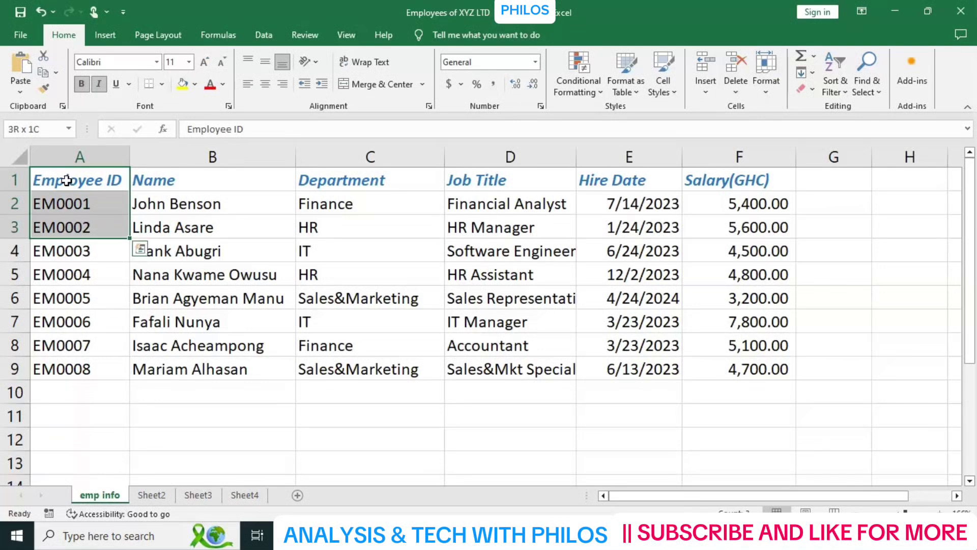
pyautogui.hotkey('shift', 'Down')
pyautogui.hotkey('shift', 'Down')
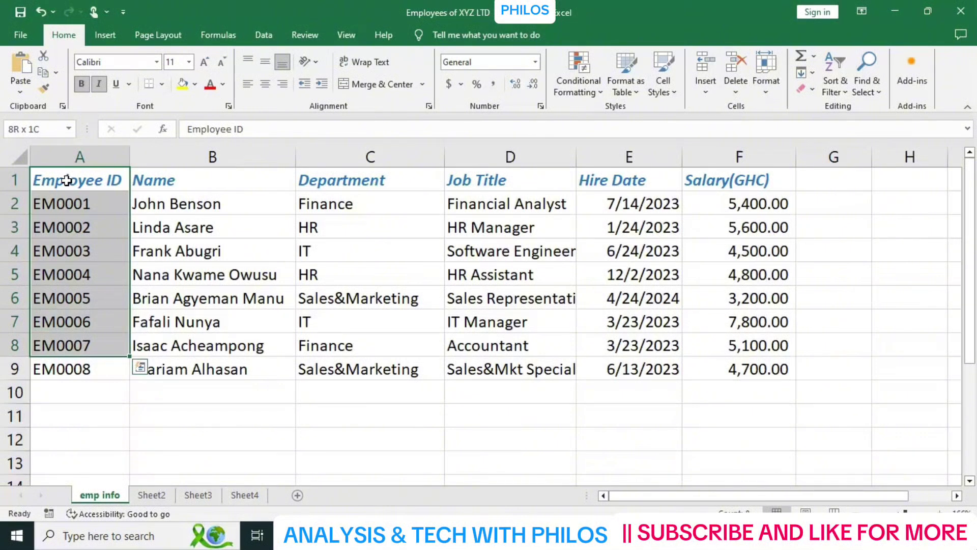
# - Ctrl-select scattered cells B2, B5, B8, Software Engineer and IT Manager together
pyautogui.click(195, 206)
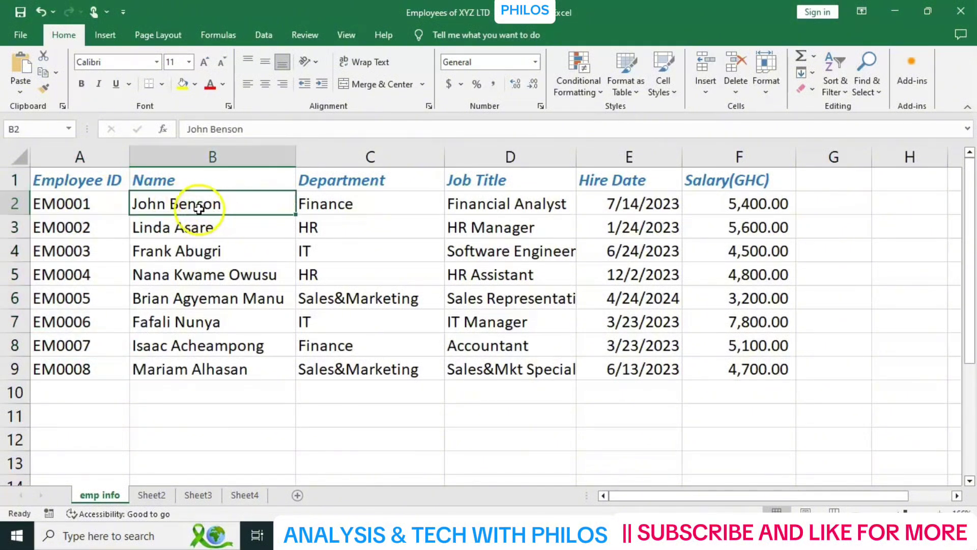
pyautogui.click(232, 205)
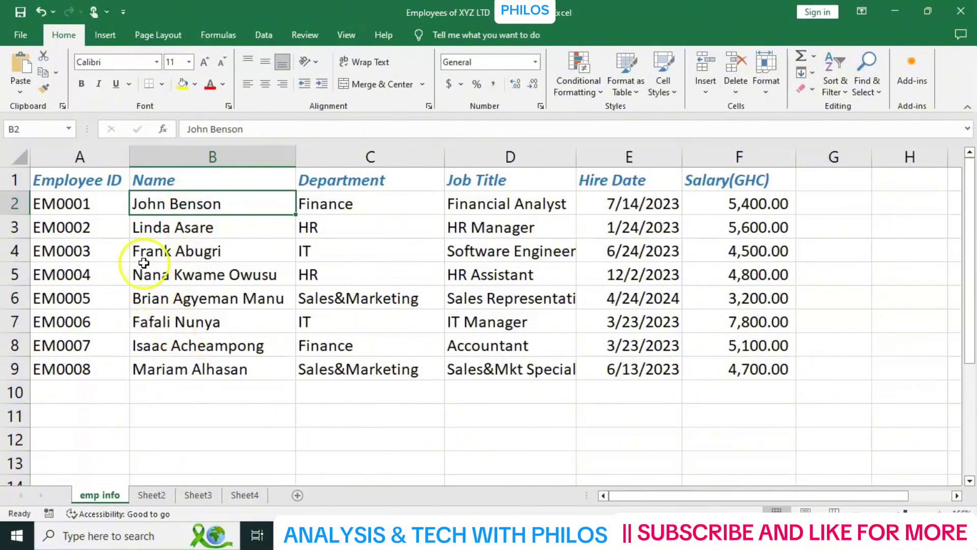
pyautogui.click(126, 229)
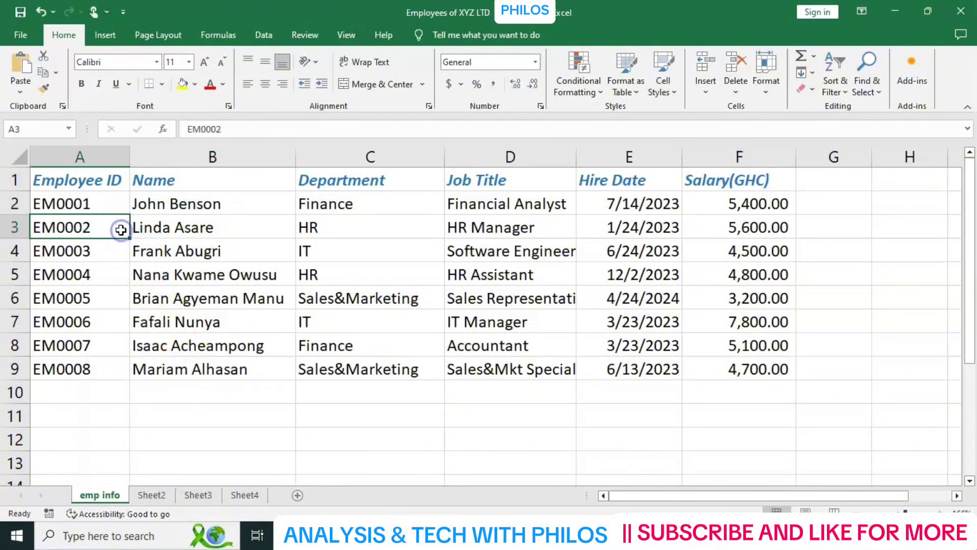
pyautogui.click(204, 208)
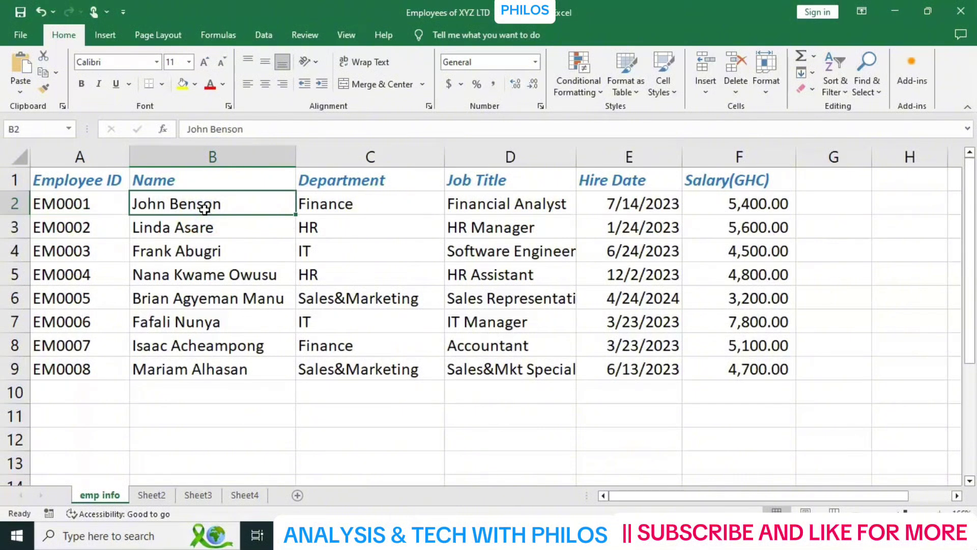
pyautogui.press('ctrl')
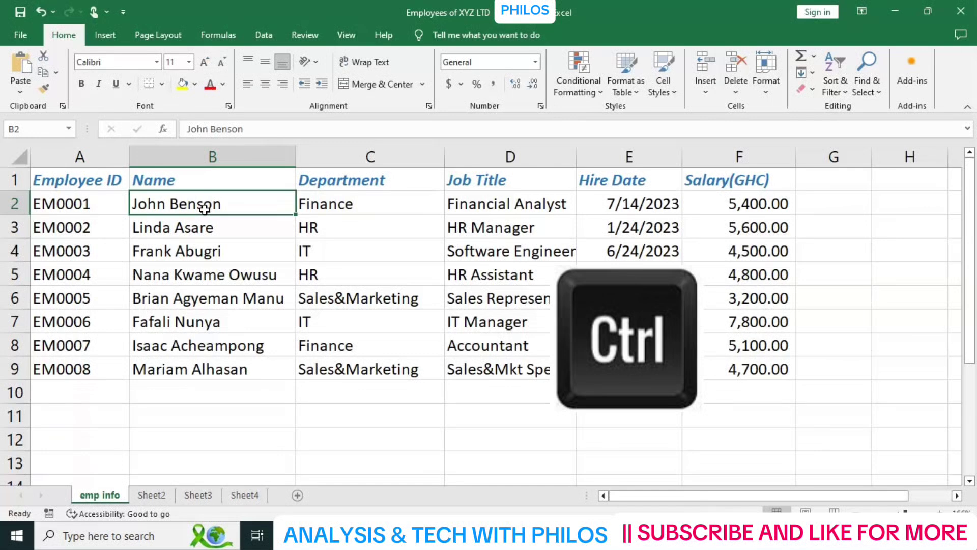
pyautogui.click(191, 276)
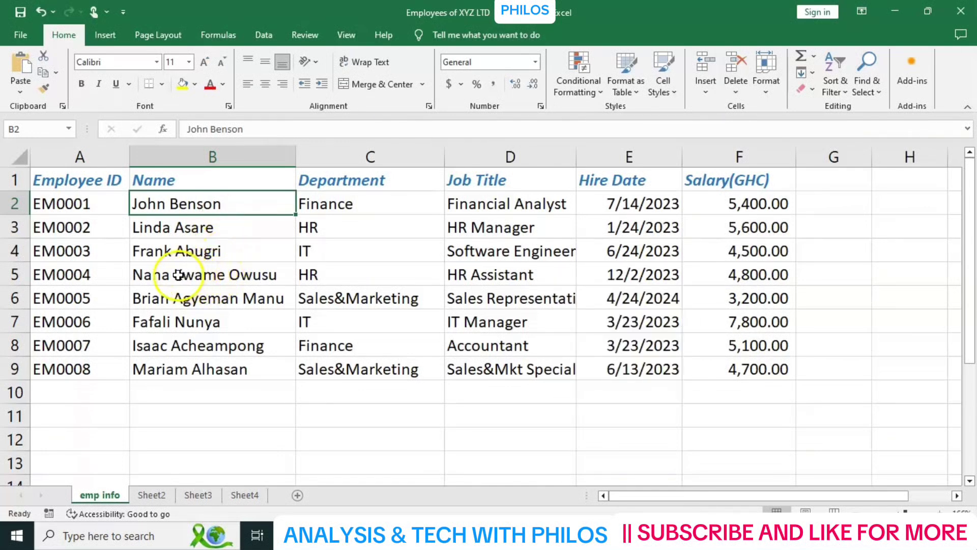
pyautogui.keyDown('ctrl'); pyautogui.click(178, 275); pyautogui.keyUp('ctrl')
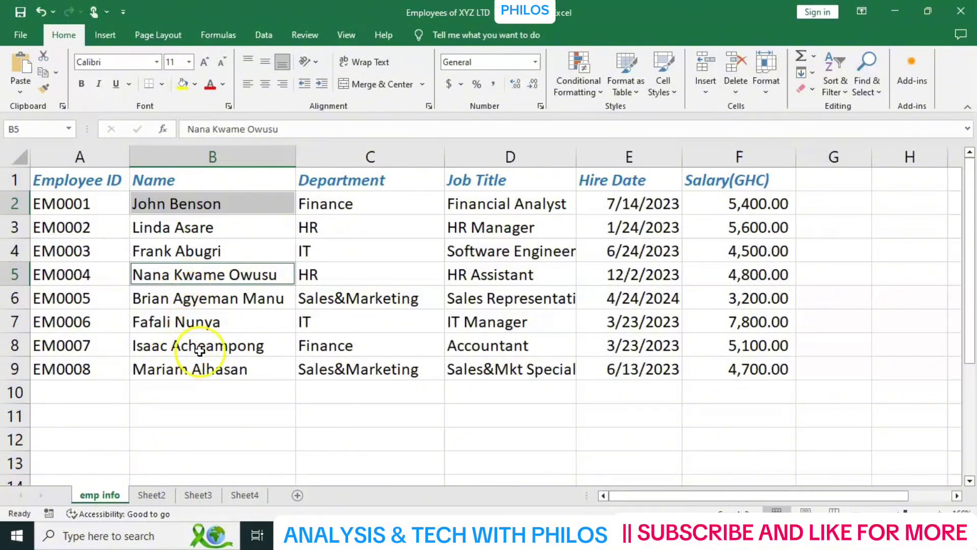
pyautogui.keyDown('ctrl'); pyautogui.click(168, 348); pyautogui.keyUp('ctrl')
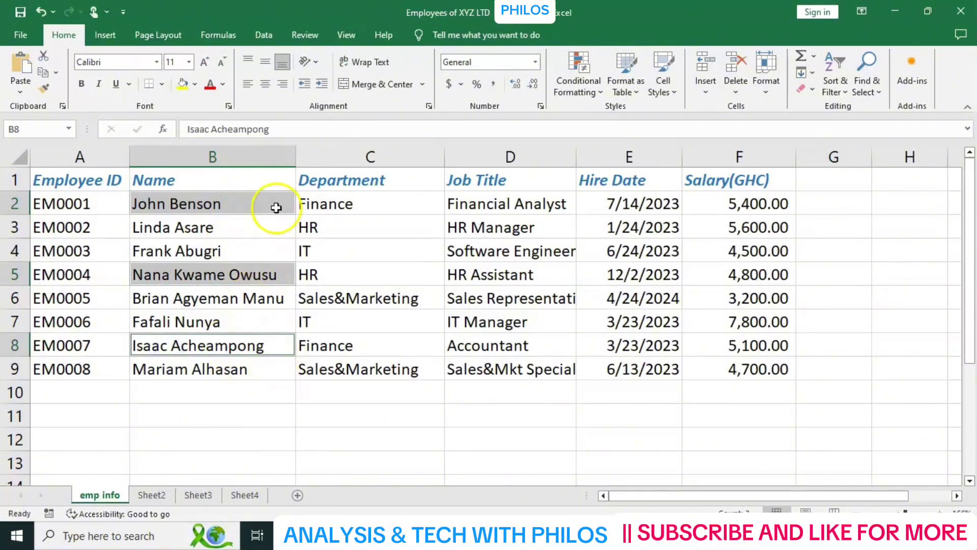
pyautogui.keyDown('ctrl'); pyautogui.click(497, 249); pyautogui.keyUp('ctrl')
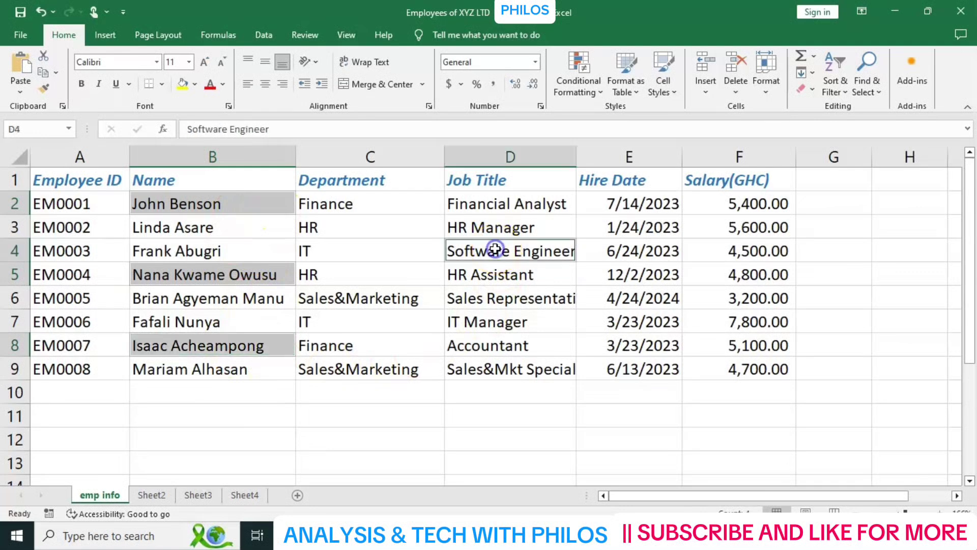
pyautogui.keyDown('ctrl'); pyautogui.click(517, 319); pyautogui.keyUp('ctrl')
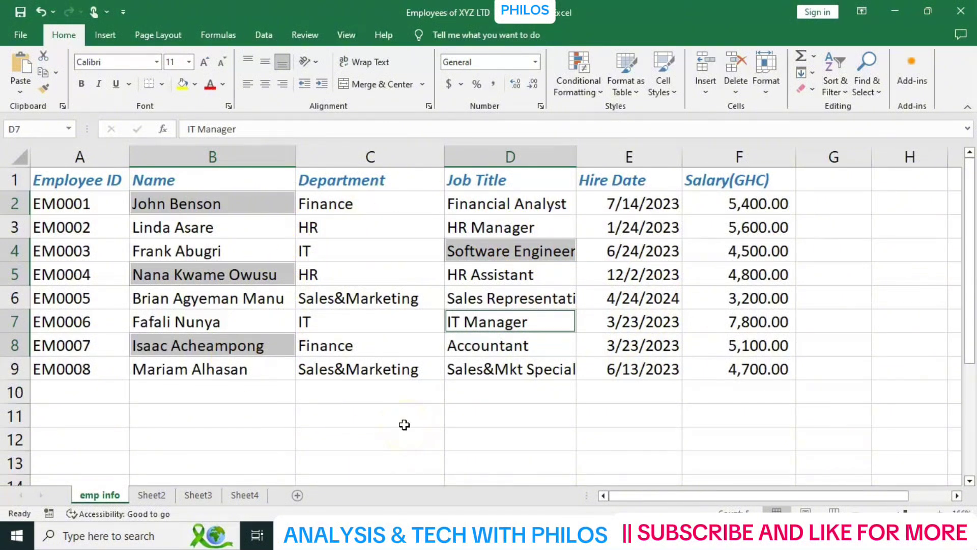
pyautogui.click(376, 295)
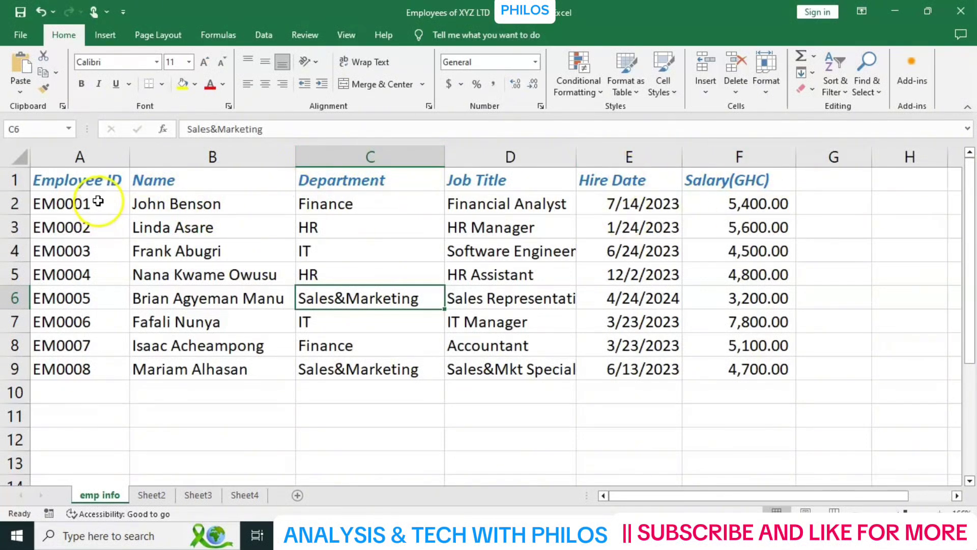
# - Select the Employee ID, Department and Hire Date columns together
pyautogui.click(86, 156)
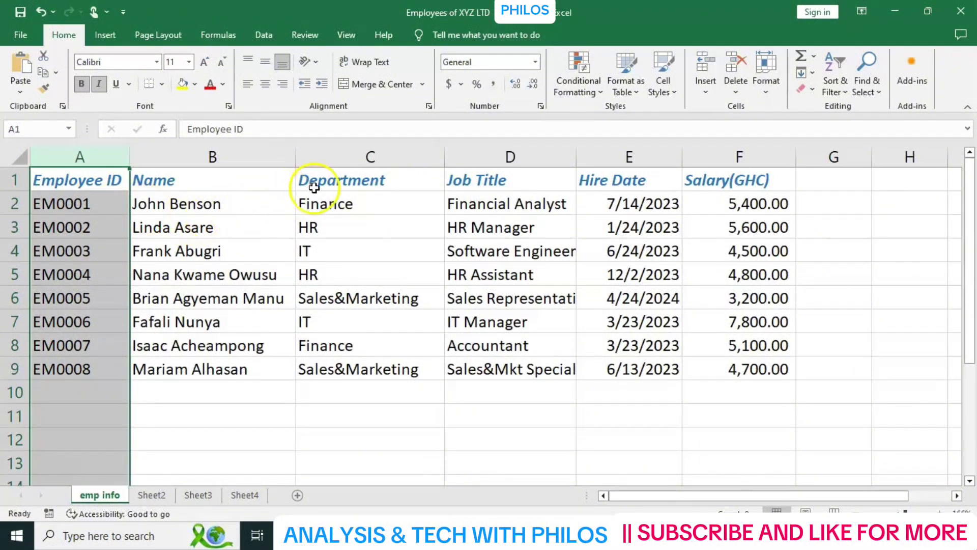
pyautogui.keyDown('ctrl'); pyautogui.click(338, 157); pyautogui.keyUp('ctrl')
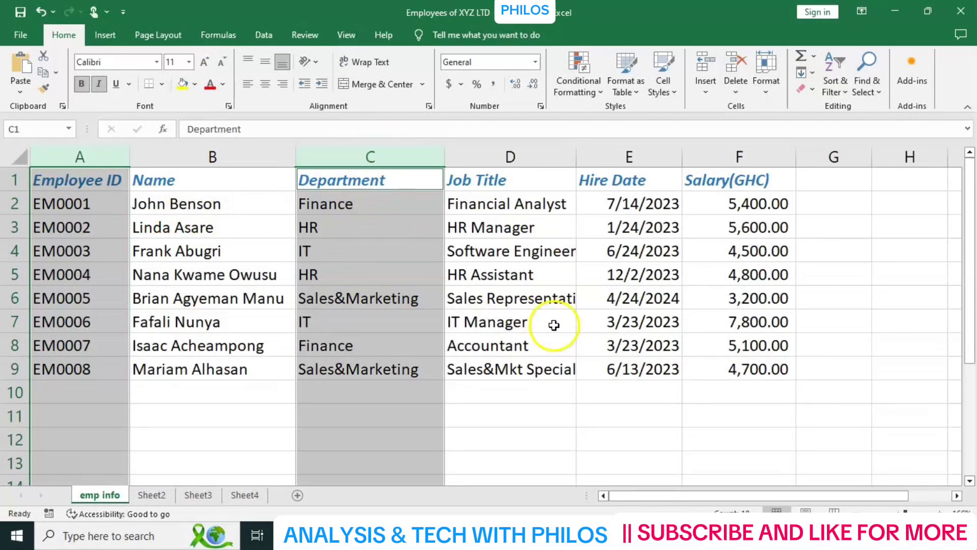
pyautogui.keyDown('ctrl'); pyautogui.click(637, 155); pyautogui.keyUp('ctrl')
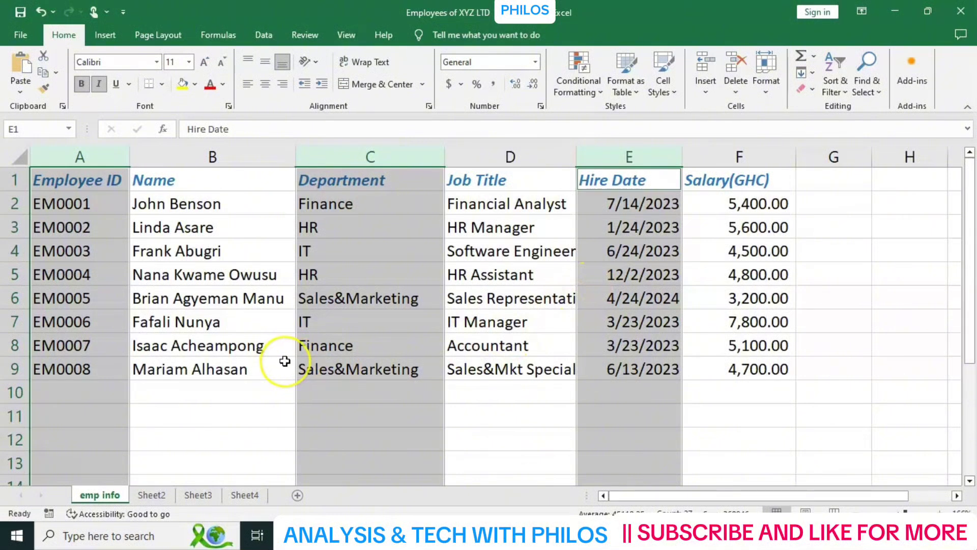
pyautogui.click(214, 251)
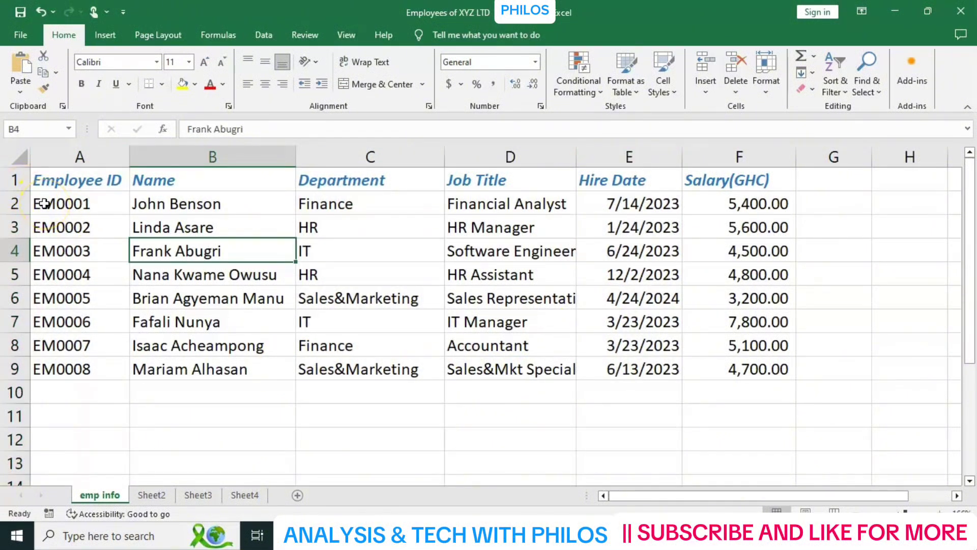
# - Select rows 2, 5 and 8 together
pyautogui.click(11, 204)
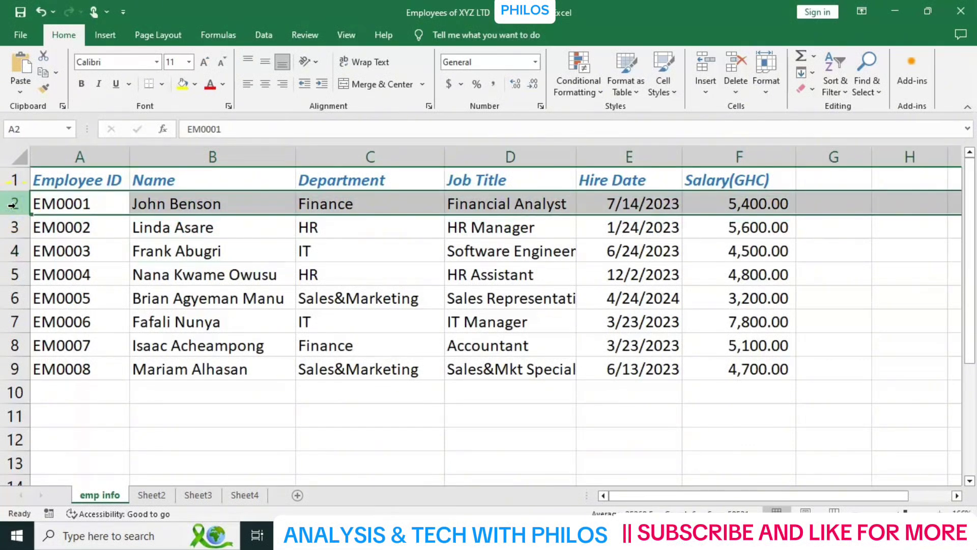
pyautogui.keyDown('ctrl'); pyautogui.click(11, 276); pyautogui.keyUp('ctrl')
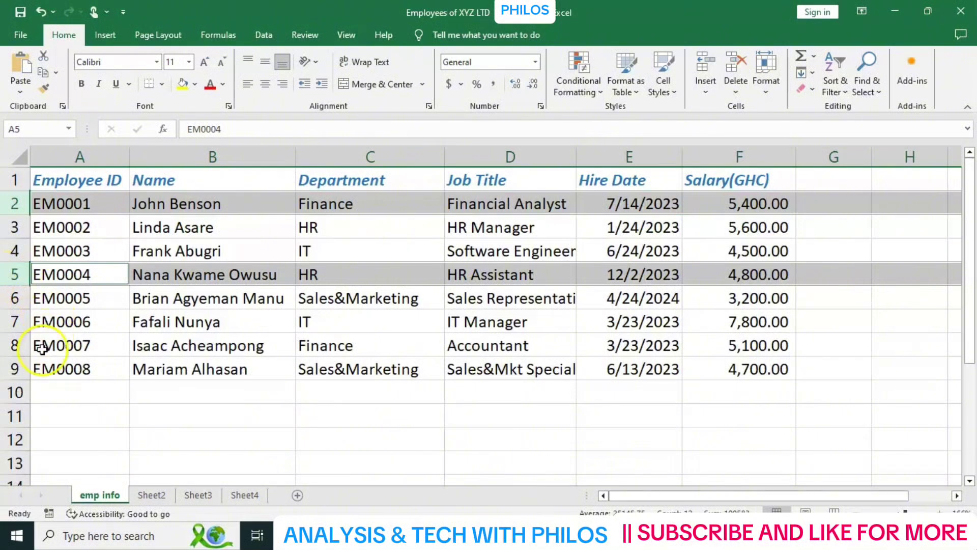
pyautogui.keyDown('ctrl'); pyautogui.click(14, 346); pyautogui.keyUp('ctrl')
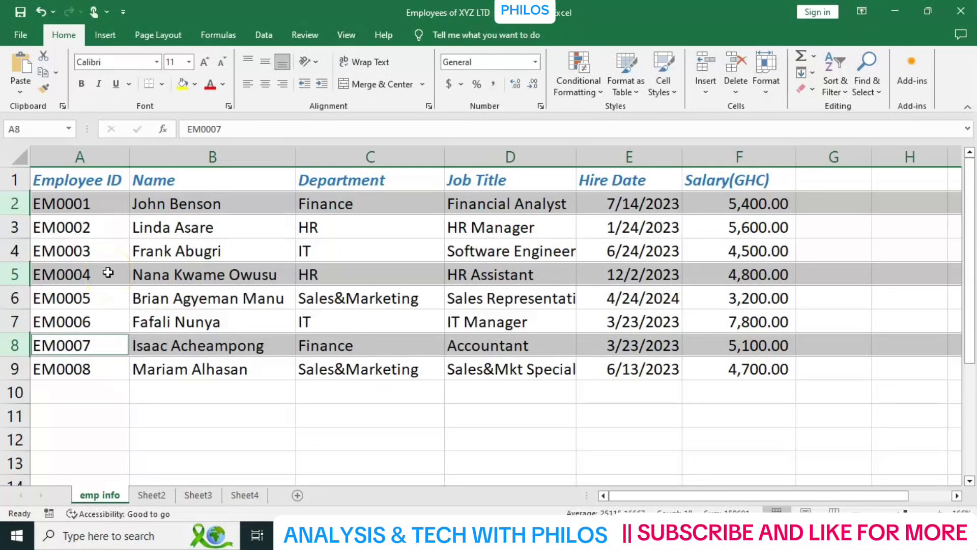
pyautogui.click(174, 254)
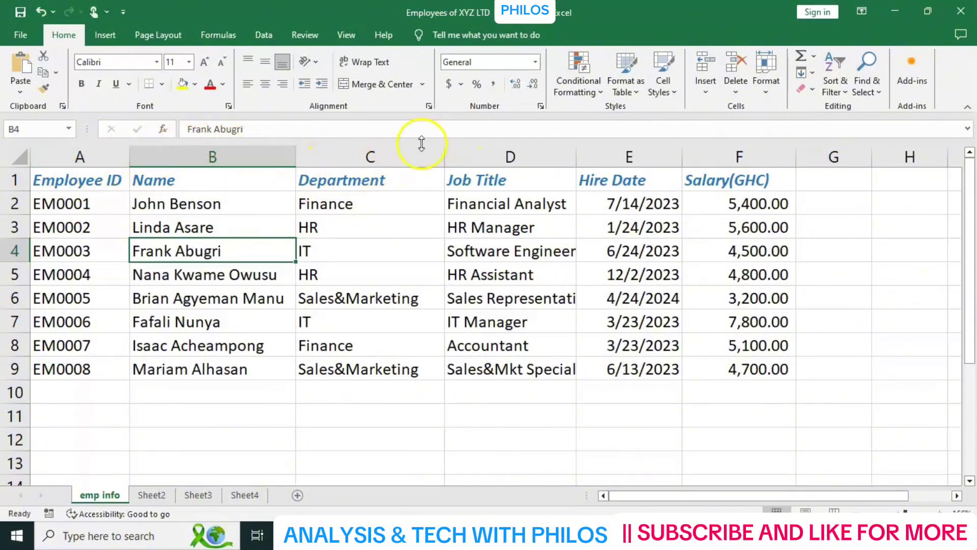
# - Select columns A through C as one block
pyautogui.click(84, 157)
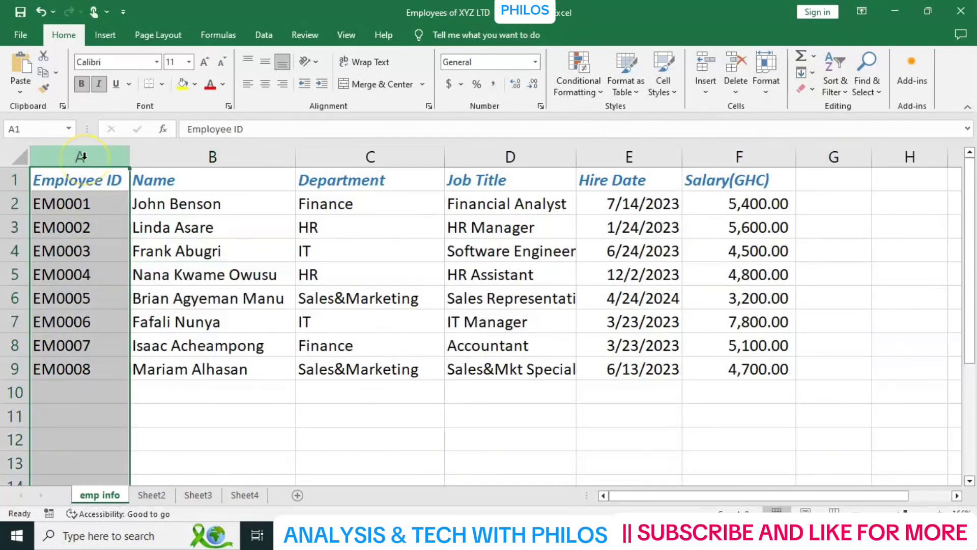
pyautogui.keyDown('ctrl'); pyautogui.click(350, 147); pyautogui.keyUp('ctrl')
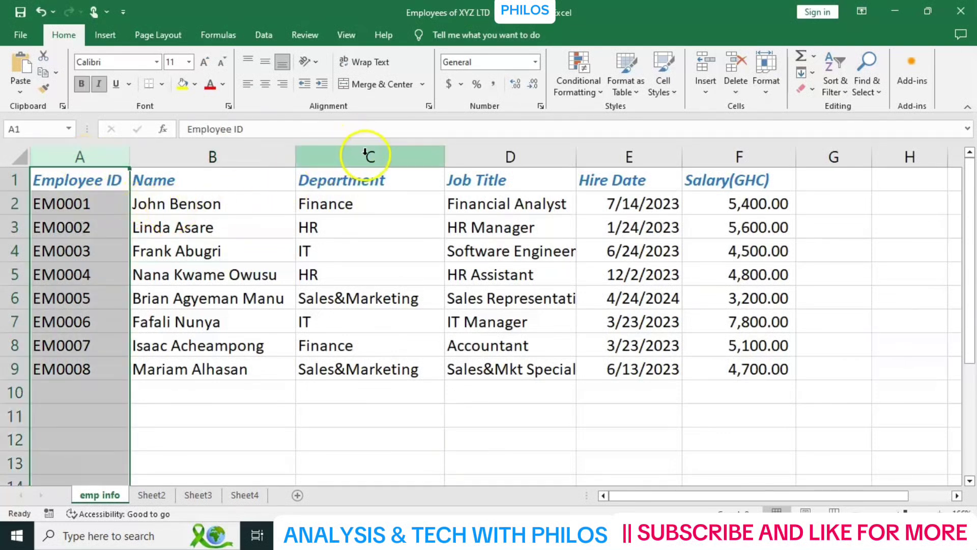
pyautogui.keyDown('shift'); pyautogui.click(350, 150); pyautogui.keyUp('shift')
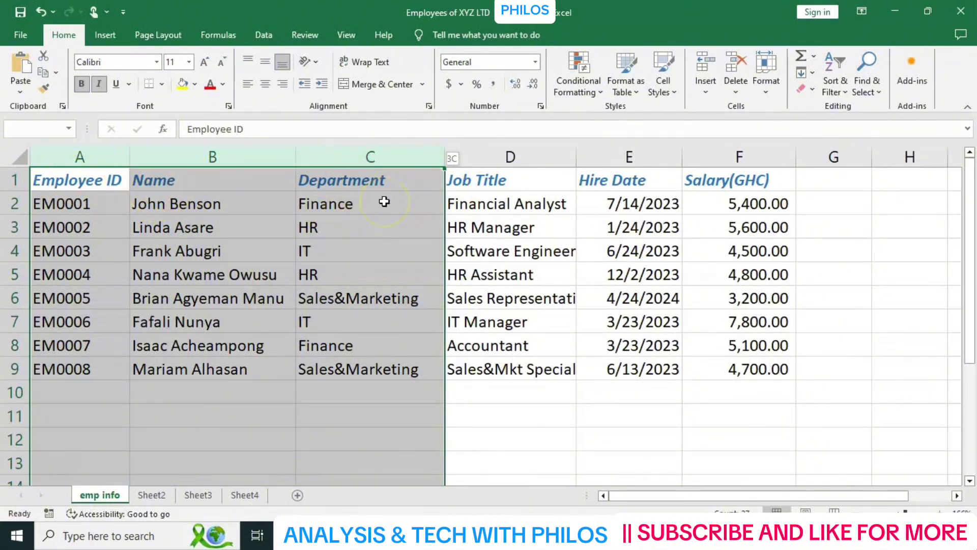
pyautogui.click(492, 211)
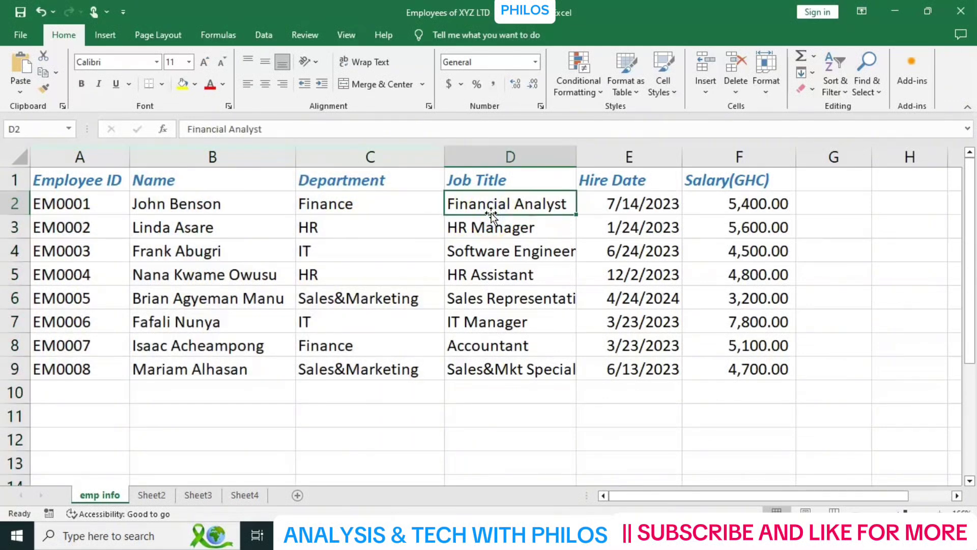
pyautogui.click(204, 223)
# - Select the entire worksheet, then jump between A1 and the last salary cell F9
pyautogui.click(17, 156)
pyautogui.click(17, 157)
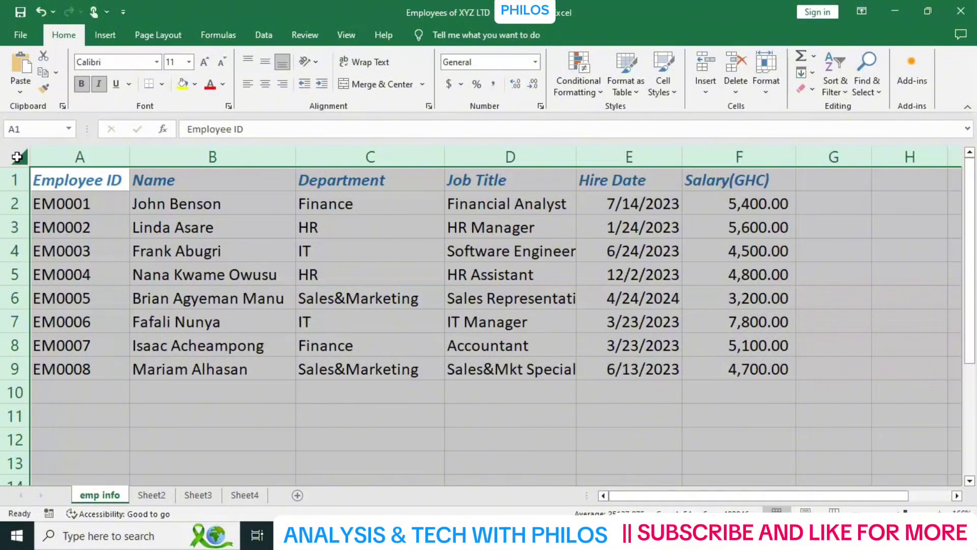
pyautogui.click(128, 224)
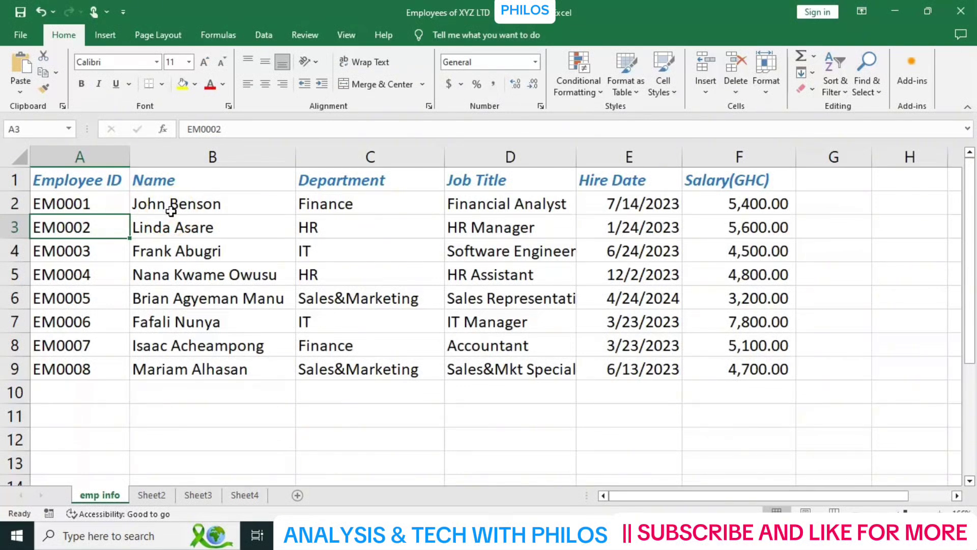
pyautogui.click(103, 176)
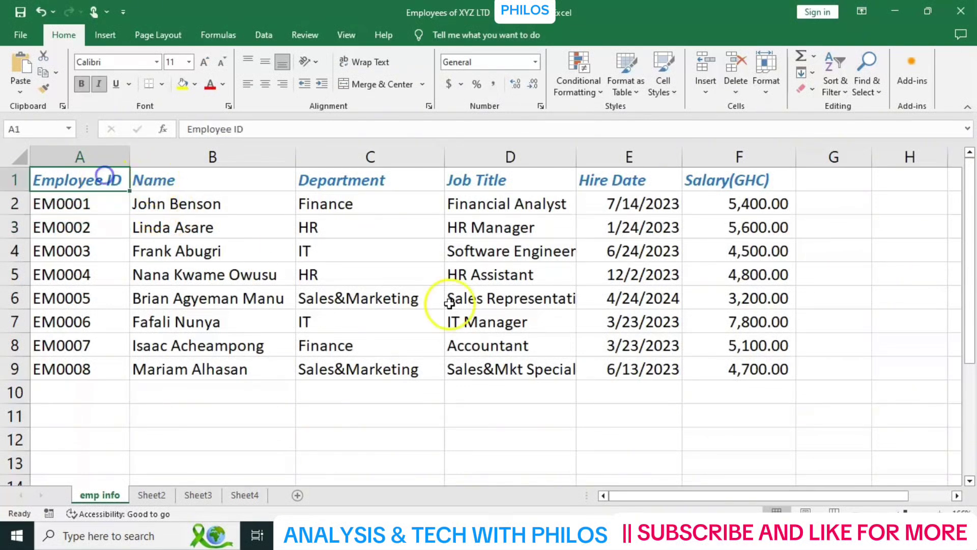
pyautogui.click(755, 375)
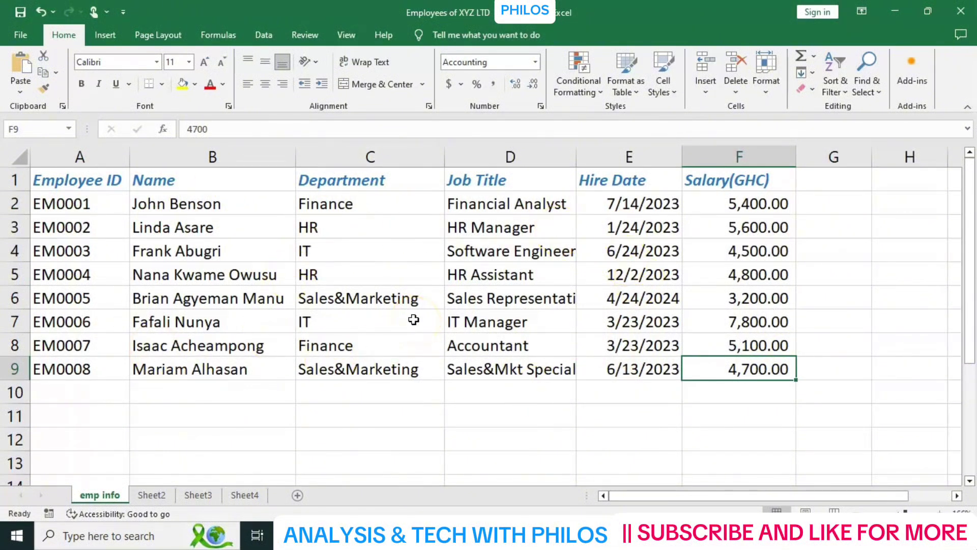
pyautogui.click(68, 182)
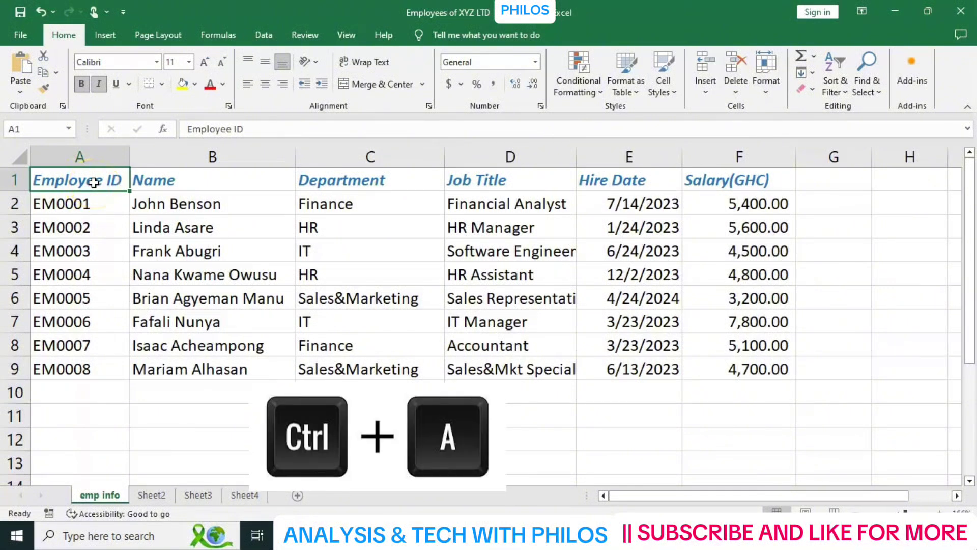
# - Select the table A1:F9 with Ctrl+A, deselect it, and go to Sheet2
pyautogui.hotkey('ctrl', 'a')
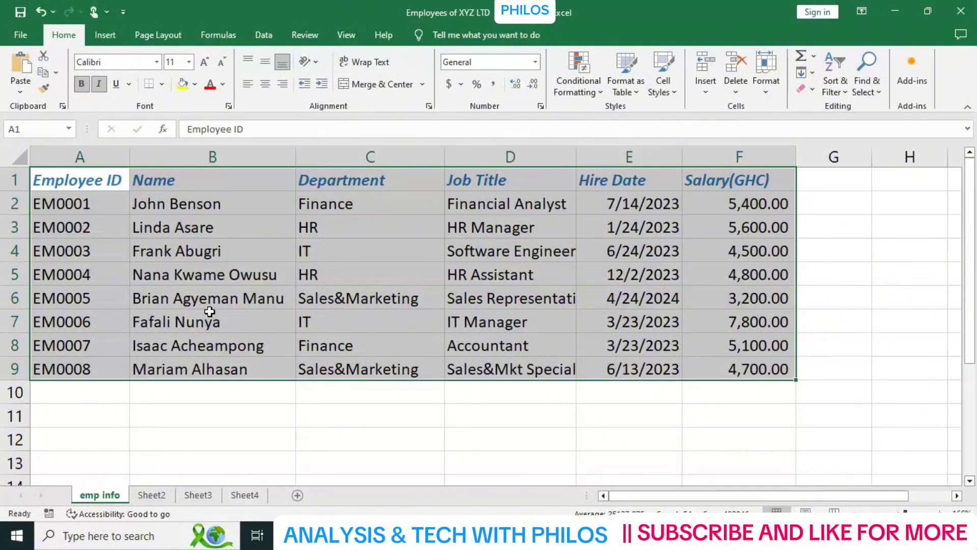
pyautogui.click(156, 416)
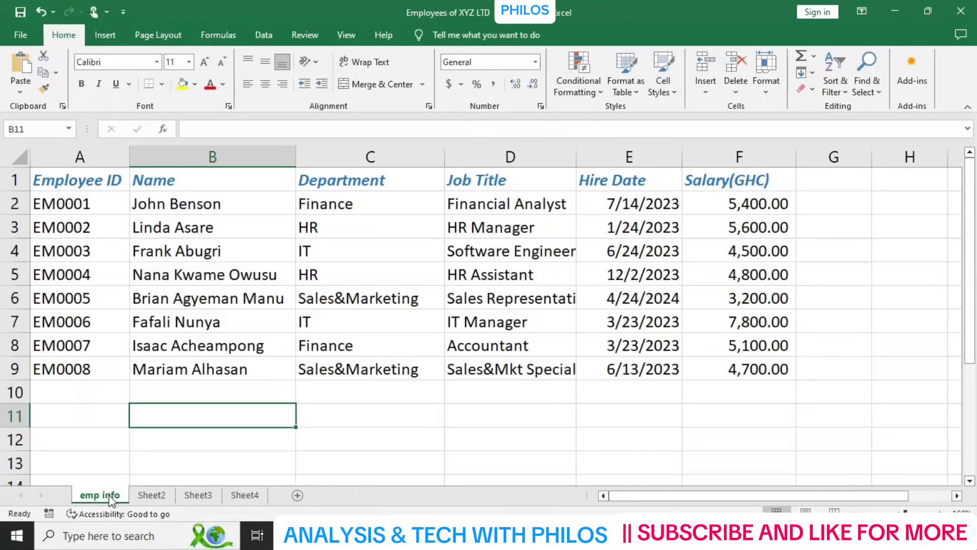
pyautogui.click(152, 497)
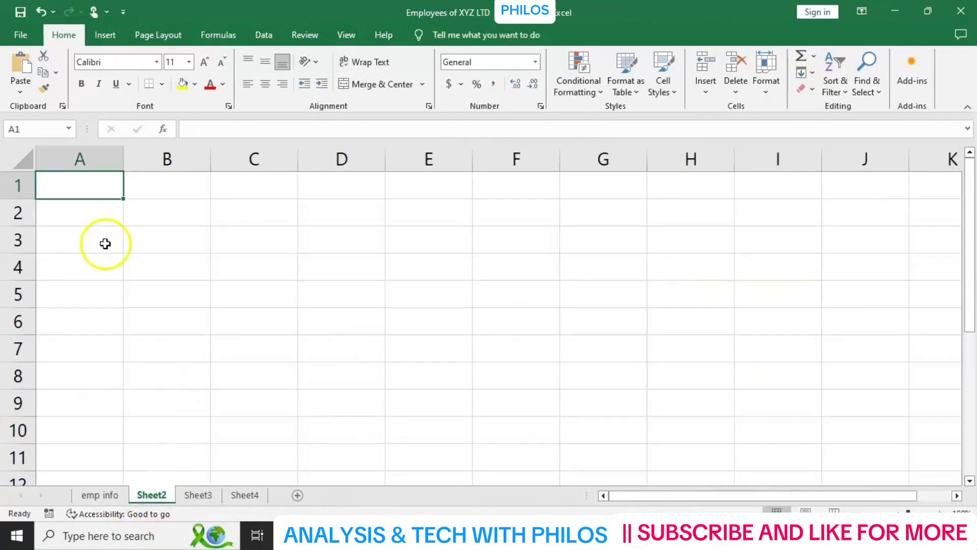
pyautogui.click(100, 191)
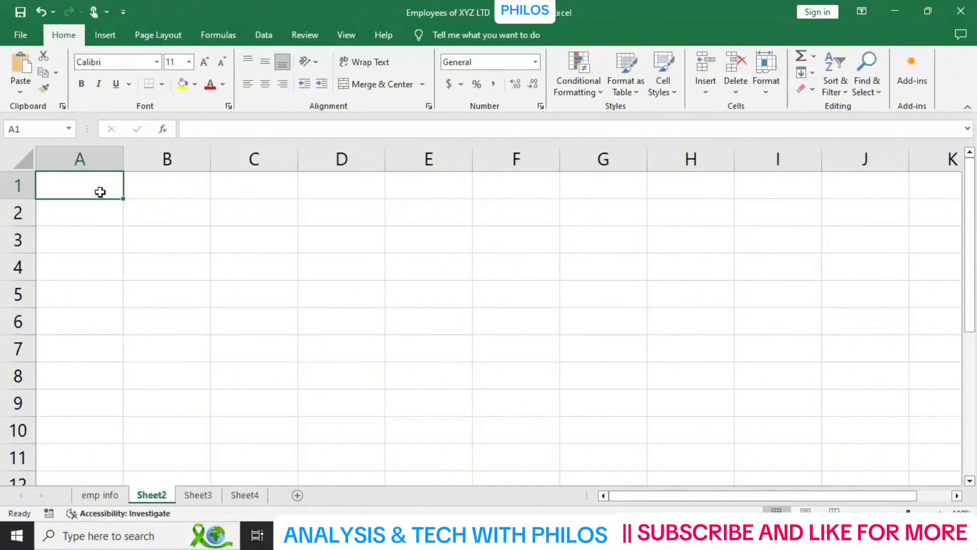
pyautogui.write('Philos')
pyautogui.press('Return')
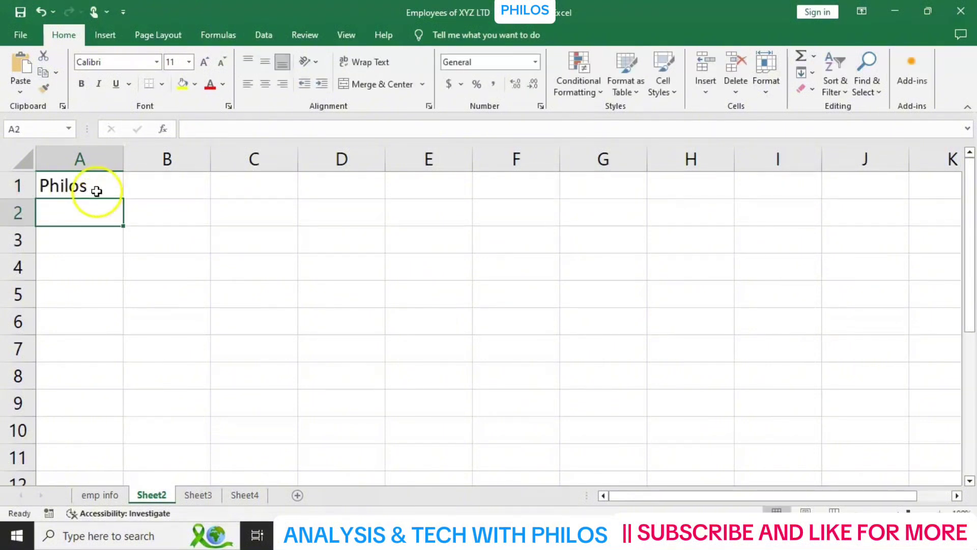
pyautogui.click(97, 187)
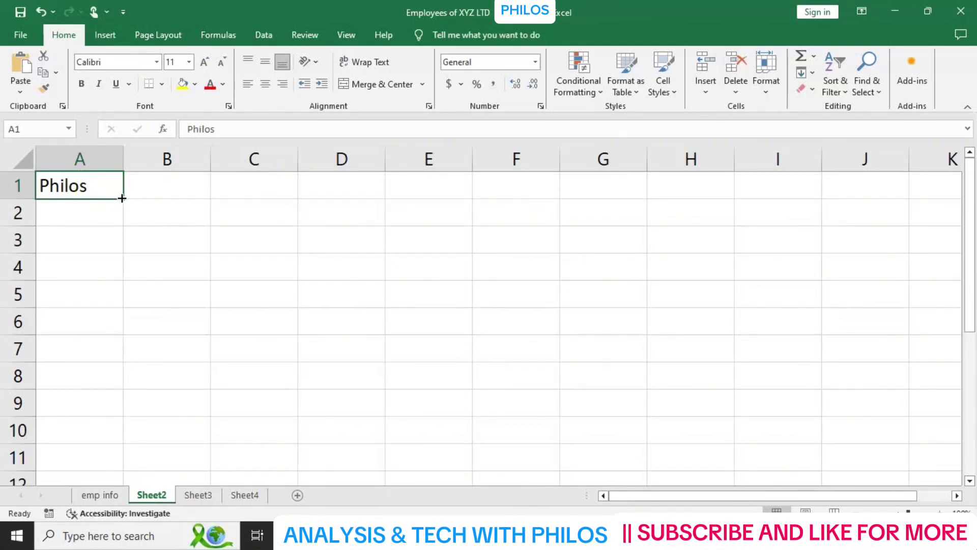
pyautogui.moveTo(124, 198); pyautogui.dragTo(115, 352)
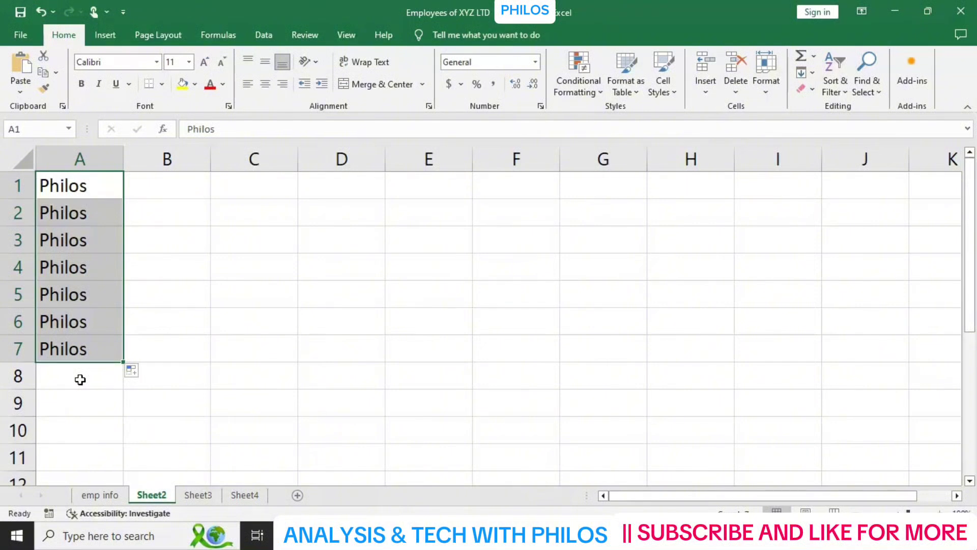
pyautogui.hotkey('ctrl', 'z')
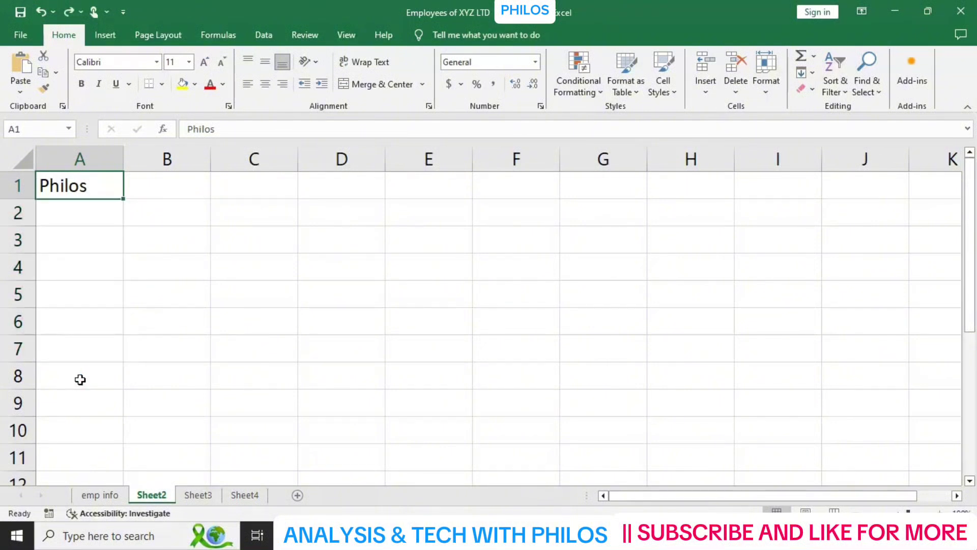
pyautogui.press('BackSpace')
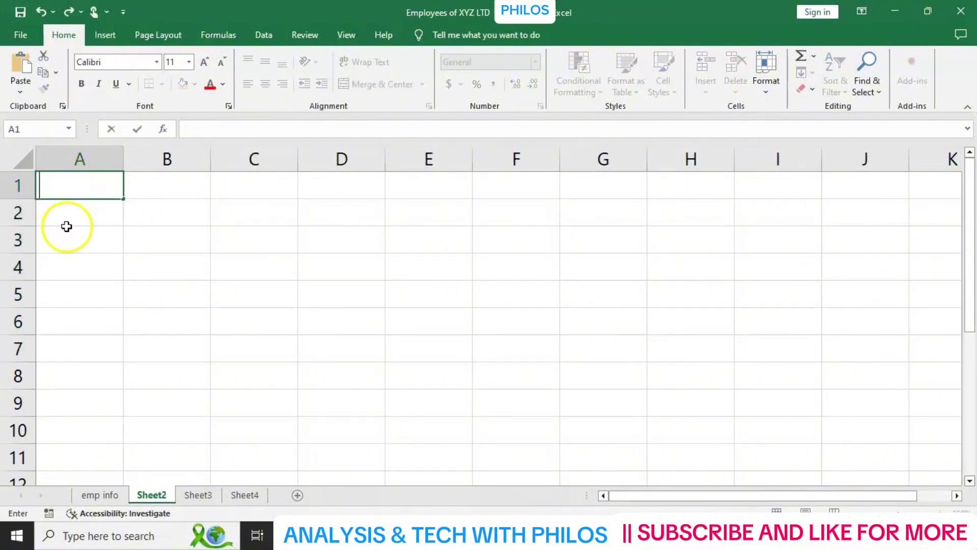
# - Enter 1 in A1, fill it down to A8, then undo the fill
pyautogui.click(66, 226)
pyautogui.click(74, 186)
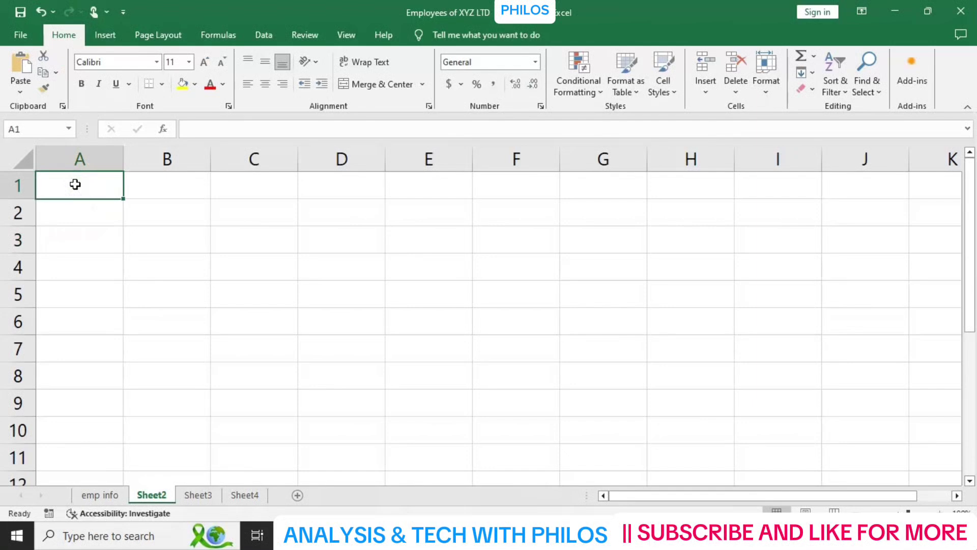
pyautogui.write('1')
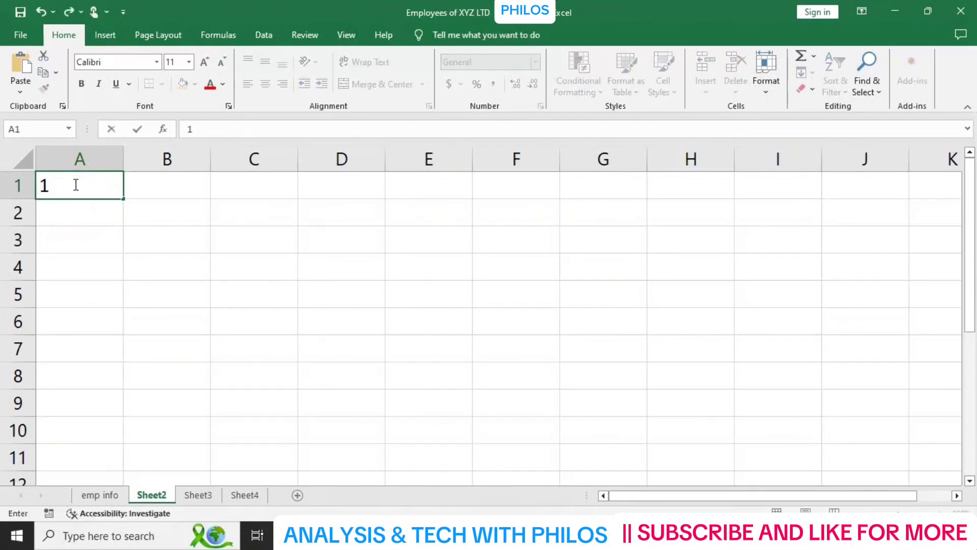
pyautogui.press('Return')
pyautogui.click(74, 184)
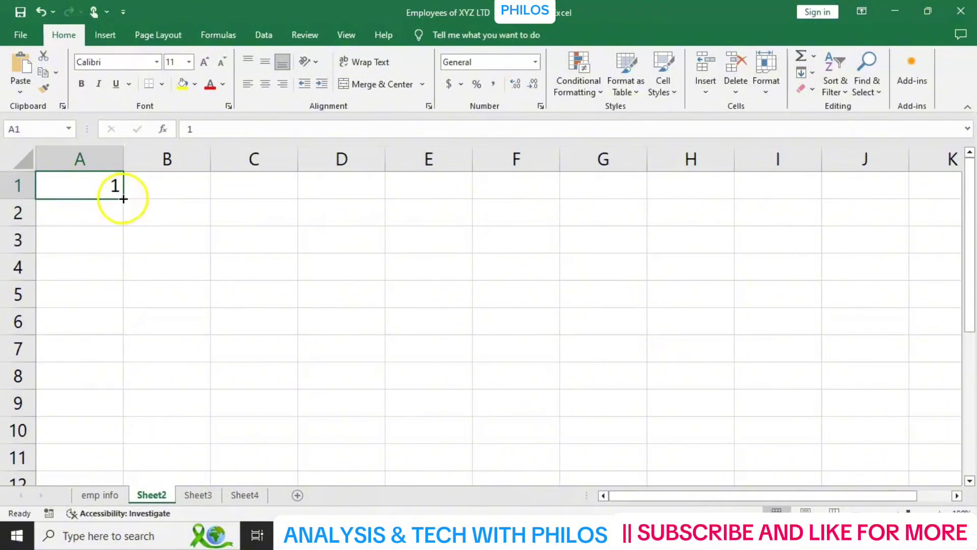
pyautogui.moveTo(124, 199); pyautogui.dragTo(116, 376)
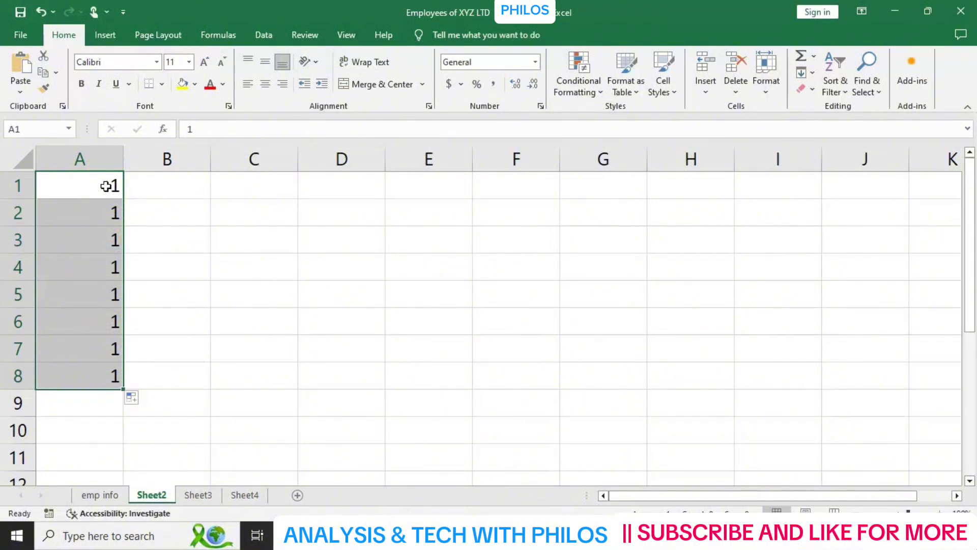
pyautogui.hotkey('ctrl', 'z')
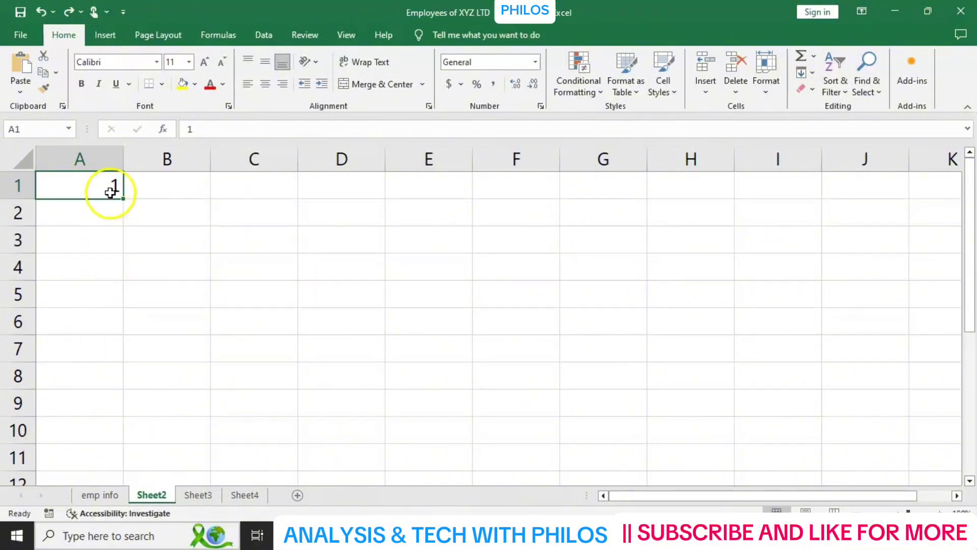
# - Enter 2 in A2, then AutoFill A1:A2 down to A8 for the series 1–8
pyautogui.click(108, 217)
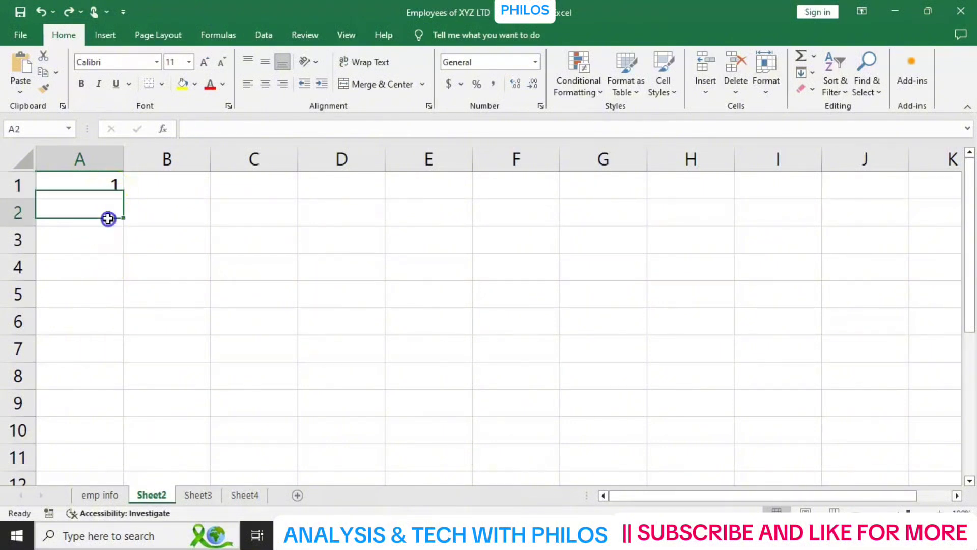
pyautogui.write('2')
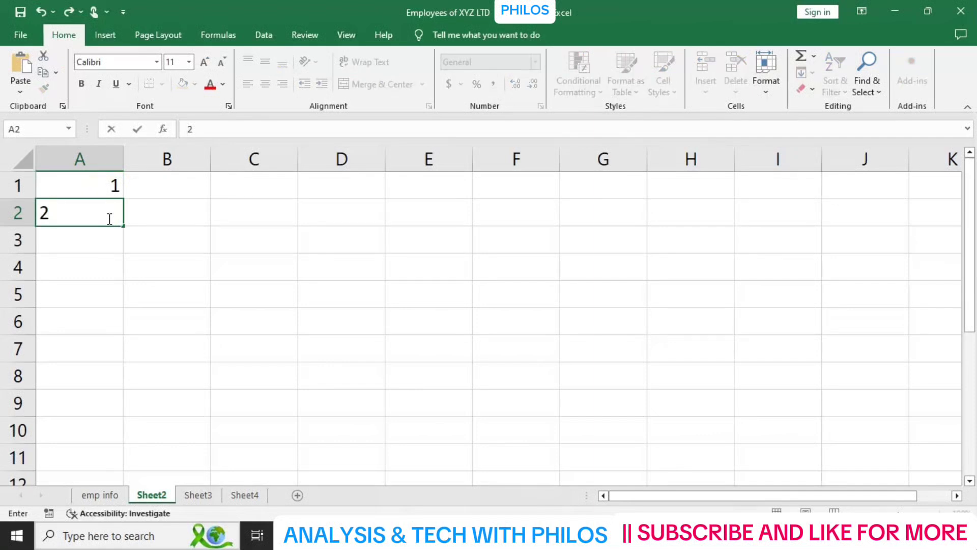
pyautogui.press('Return')
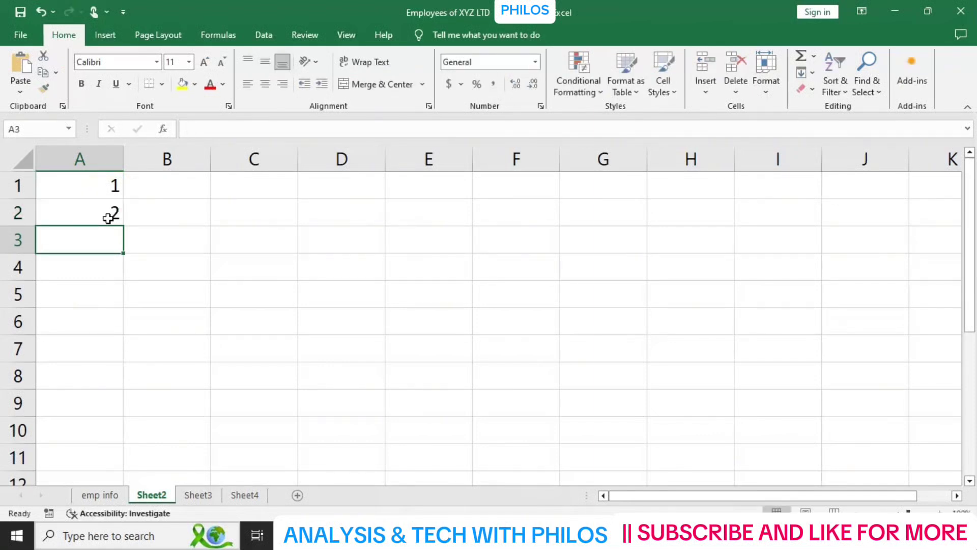
pyautogui.click(99, 191)
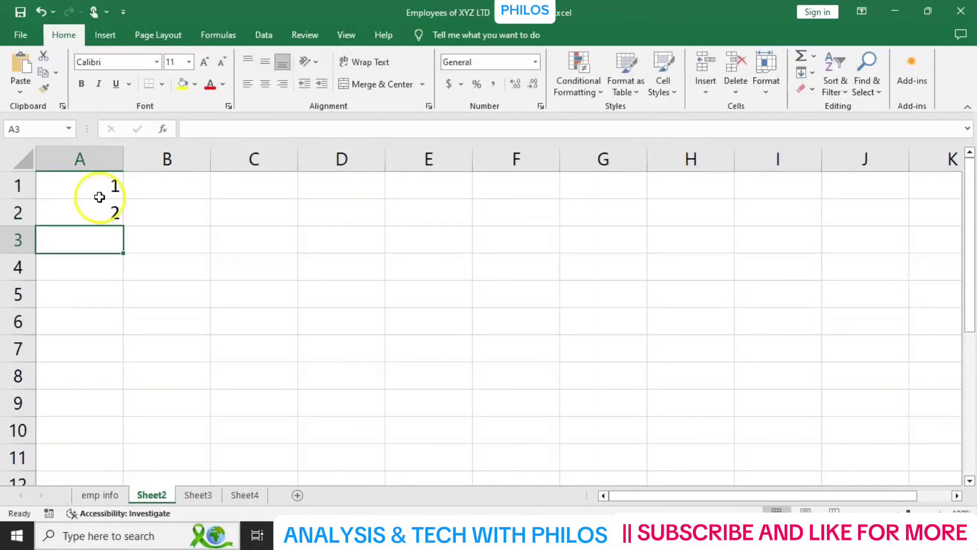
pyautogui.click(93, 188)
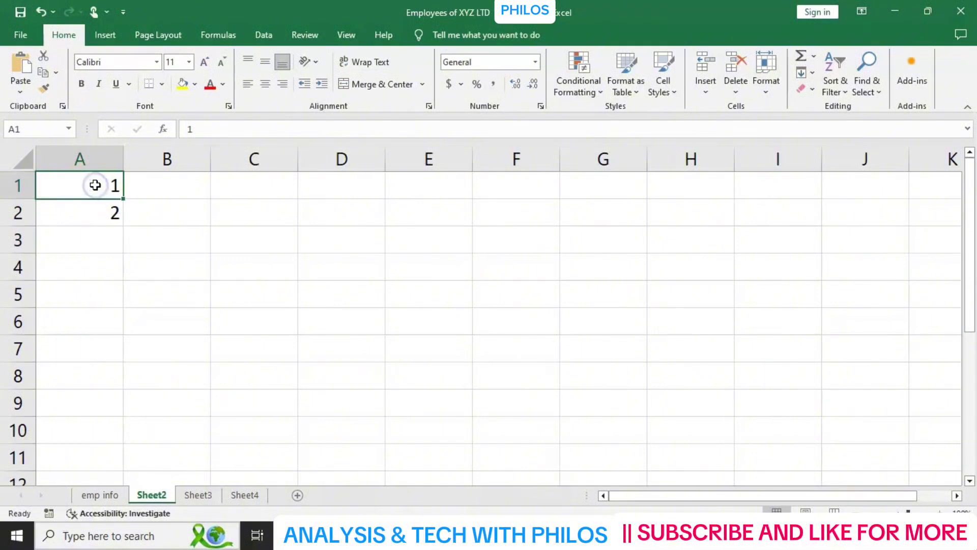
pyautogui.click(86, 187)
pyautogui.moveTo(86, 188); pyautogui.dragTo(87, 215)
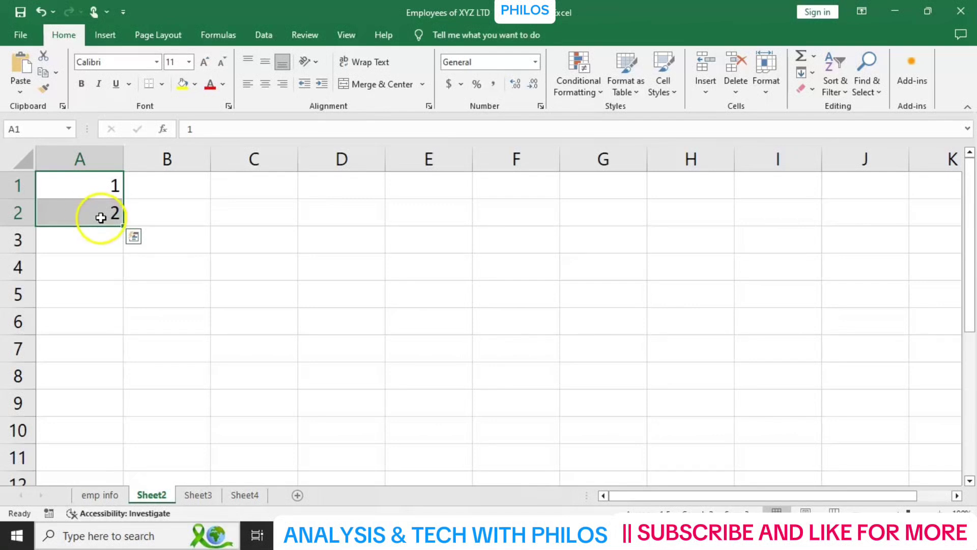
pyautogui.moveTo(123, 225); pyautogui.dragTo(117, 399)
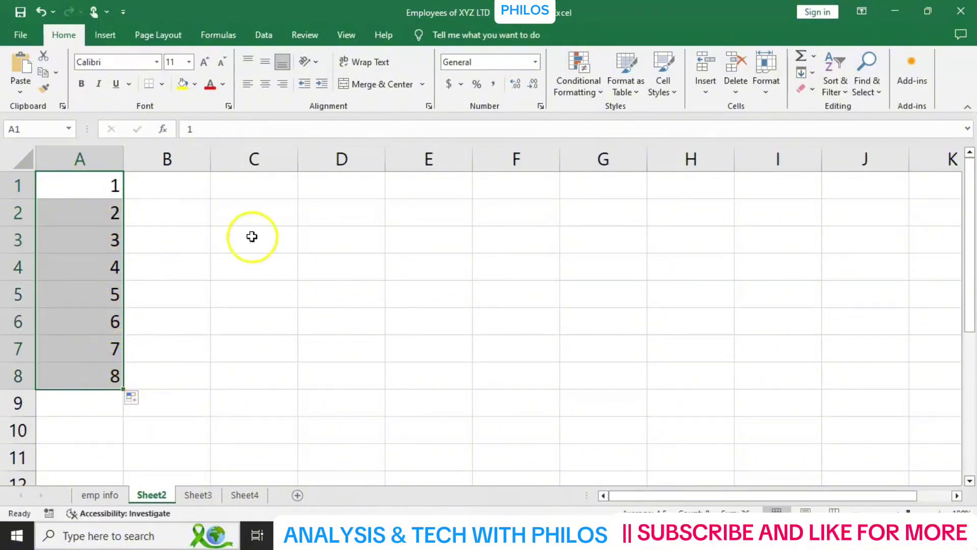
pyautogui.click(252, 183)
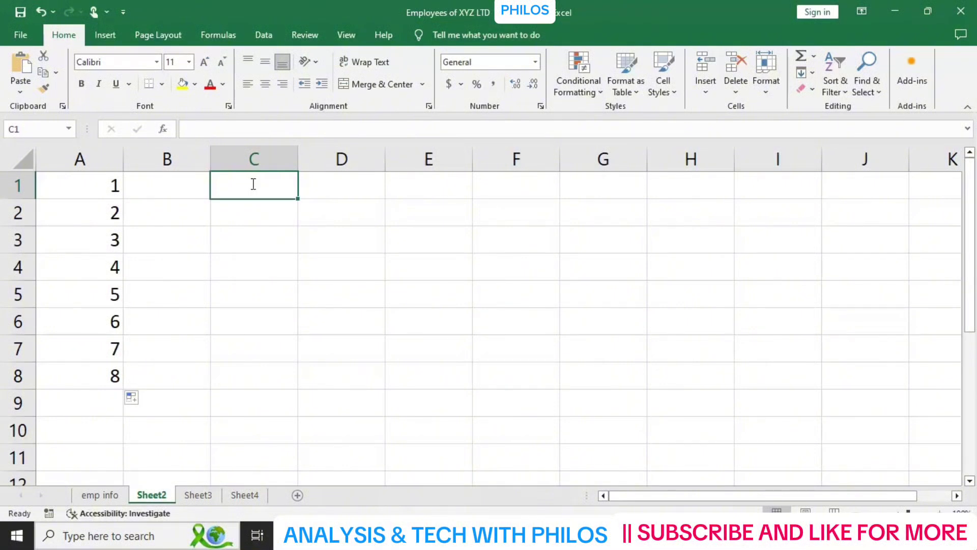
# - Enter 2 and 4 in C1:C2, then AutoFill down to C9 for 2–18
pyautogui.write('2')
pyautogui.press('Return')
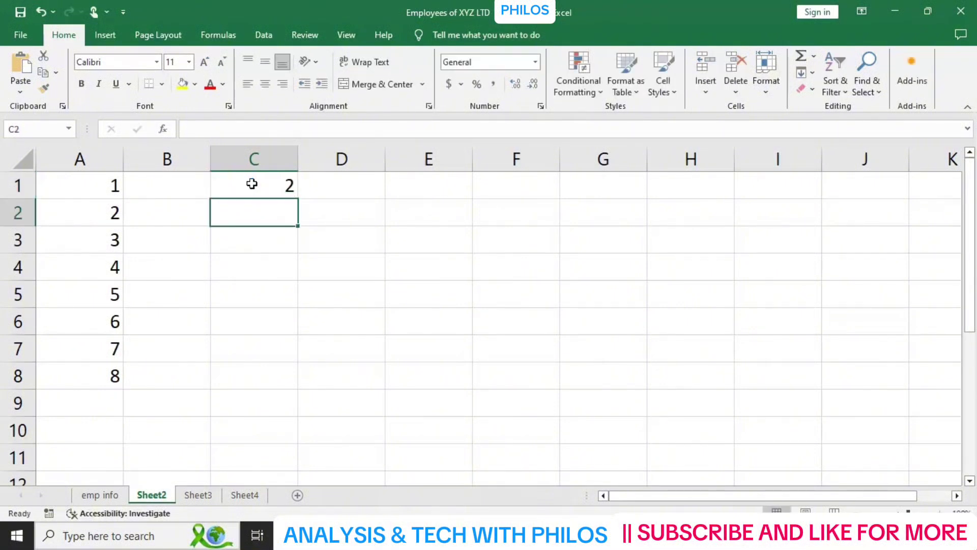
pyautogui.write('4')
pyautogui.press('Return')
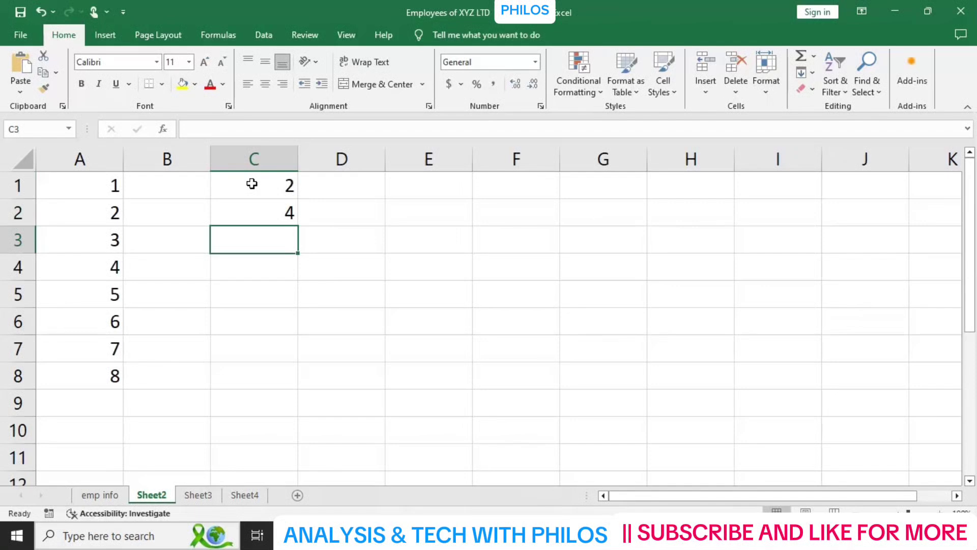
pyautogui.click(252, 184)
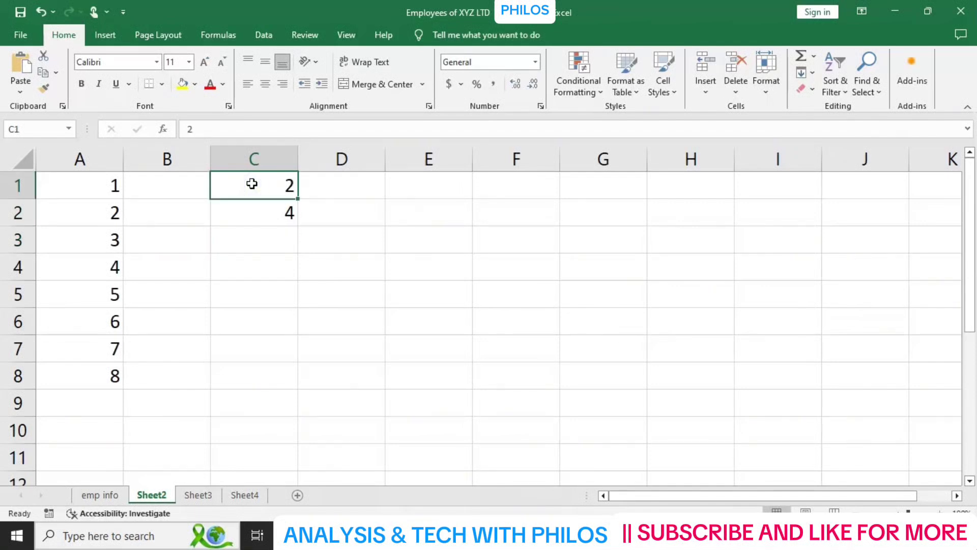
pyautogui.moveTo(252, 184); pyautogui.dragTo(255, 220)
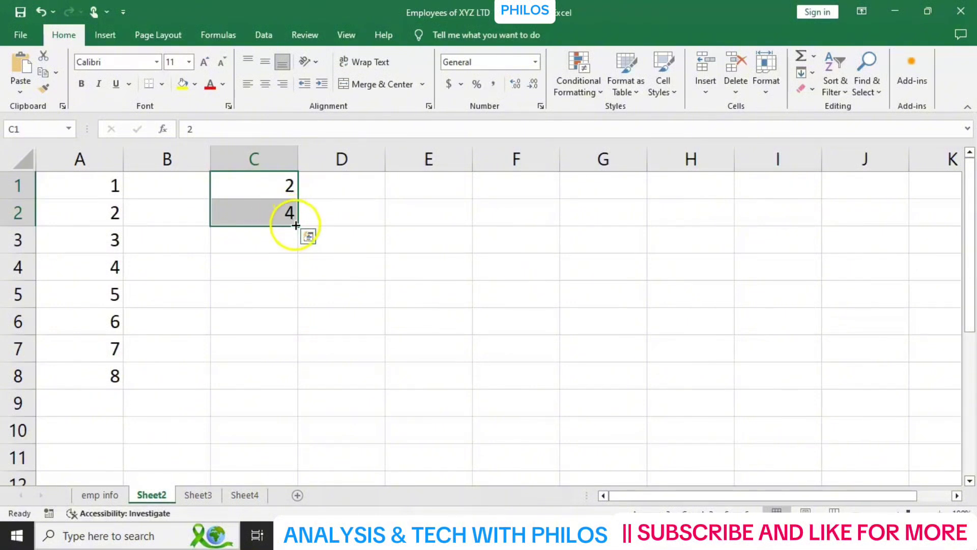
pyautogui.moveTo(296, 225); pyautogui.dragTo(295, 414)
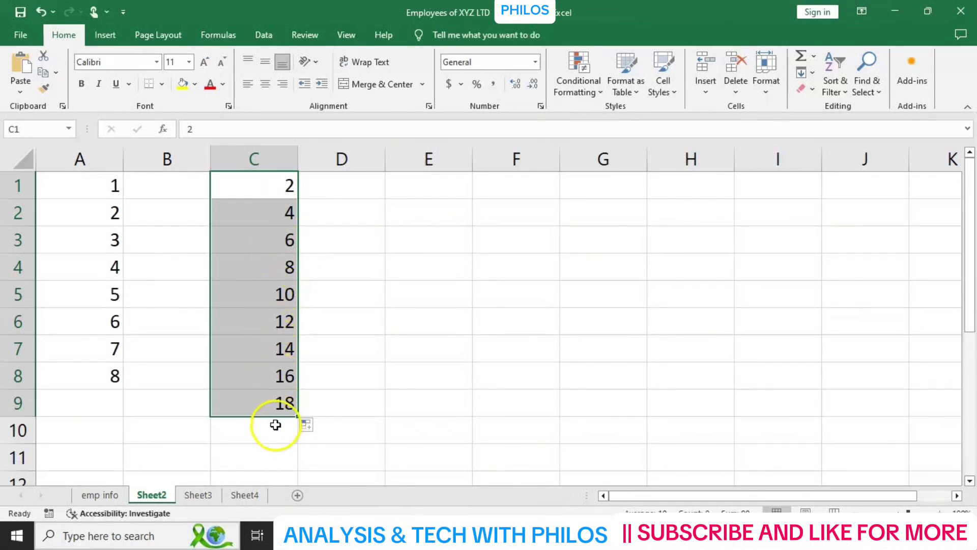
pyautogui.click(436, 185)
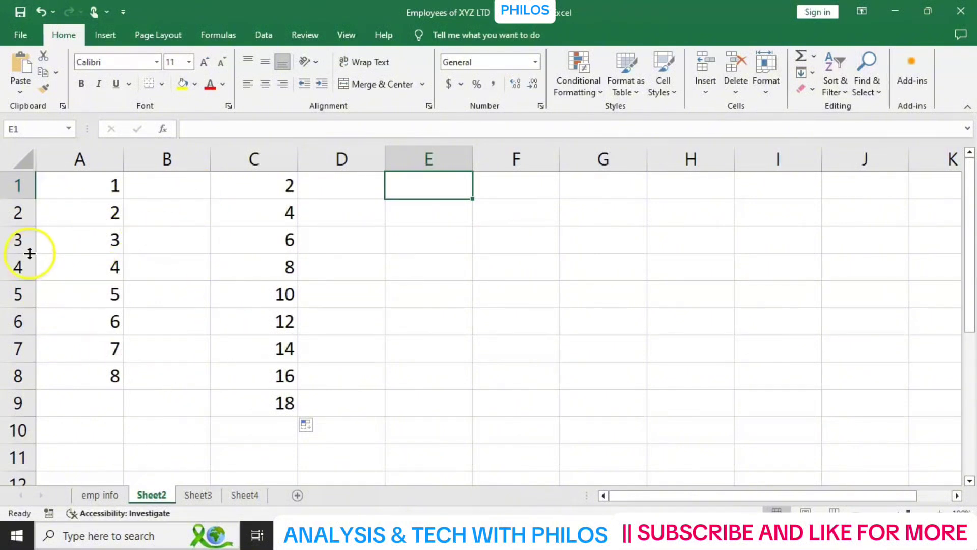
pyautogui.click(39, 14)
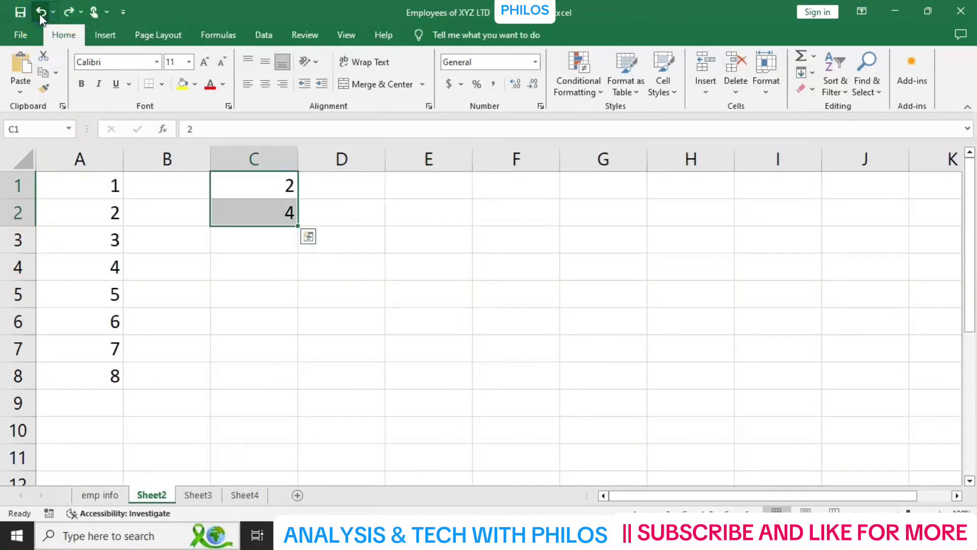
pyautogui.click(39, 14)
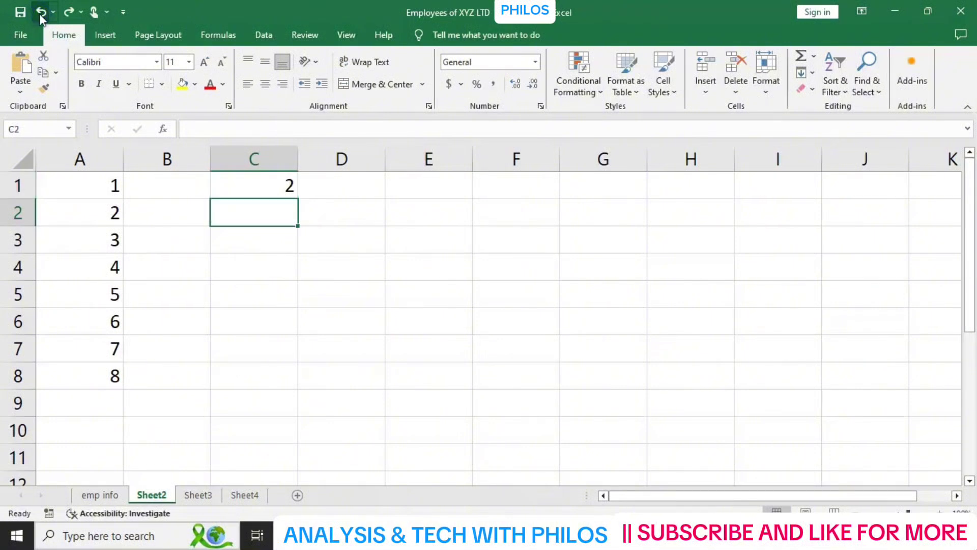
pyautogui.click(39, 14)
pyautogui.click(39, 13)
pyautogui.click(39, 14)
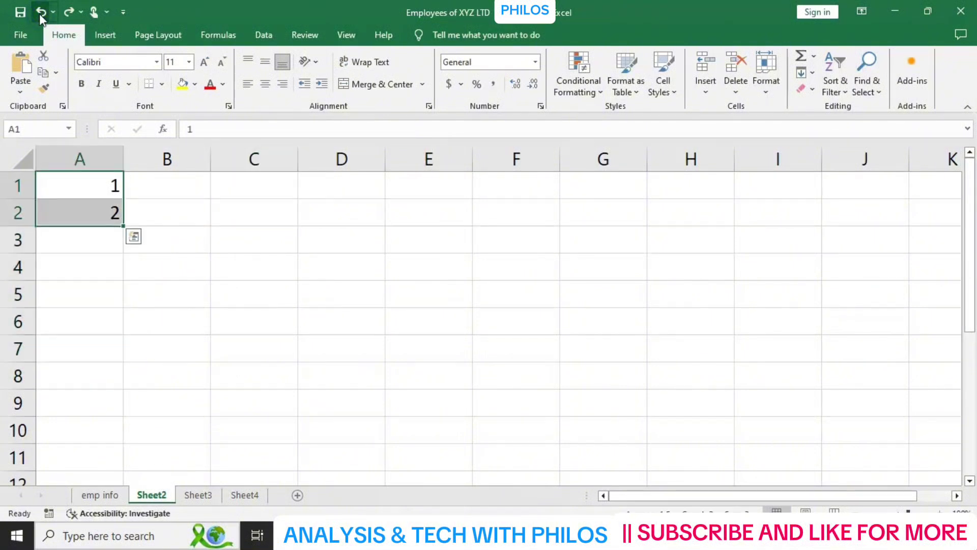
pyautogui.click(69, 12)
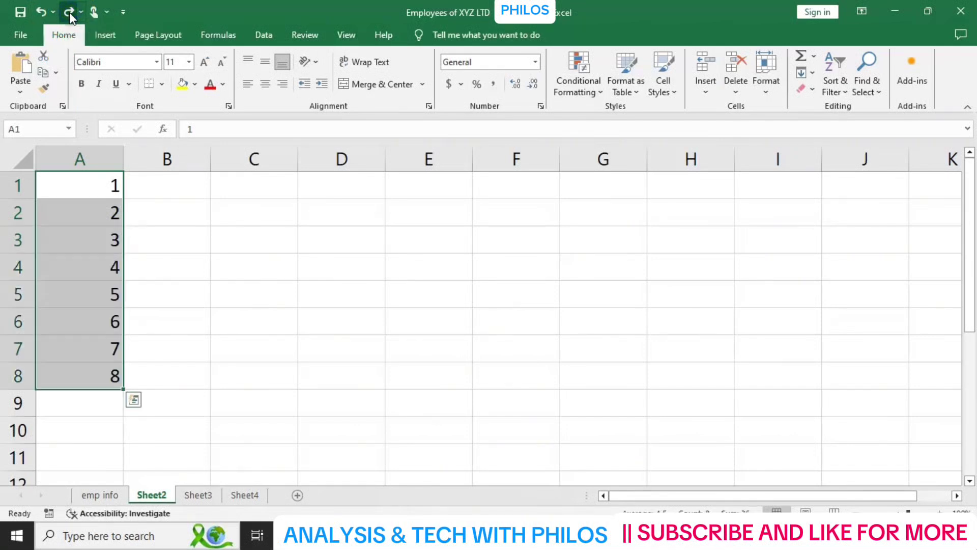
pyautogui.click(69, 13)
pyautogui.click(69, 12)
pyautogui.click(69, 12)
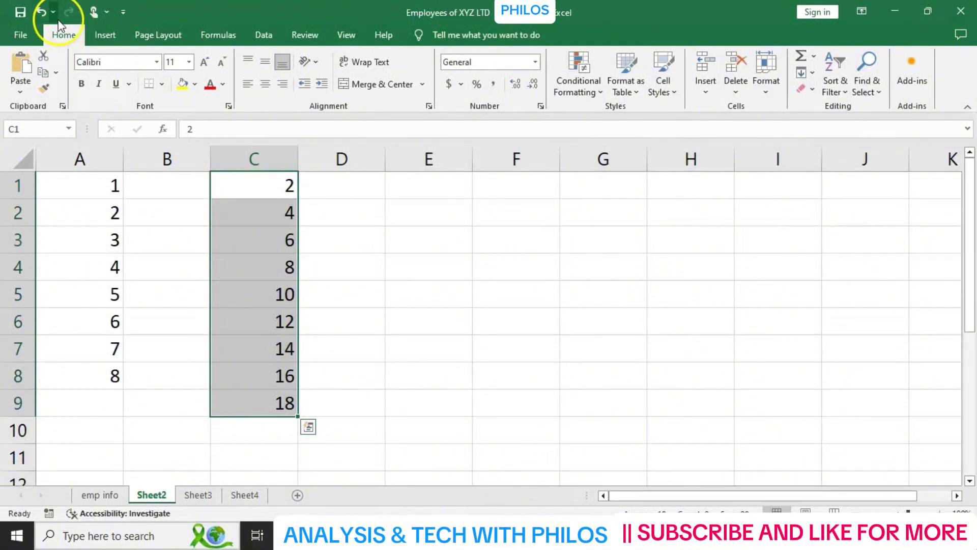
pyautogui.click(42, 14)
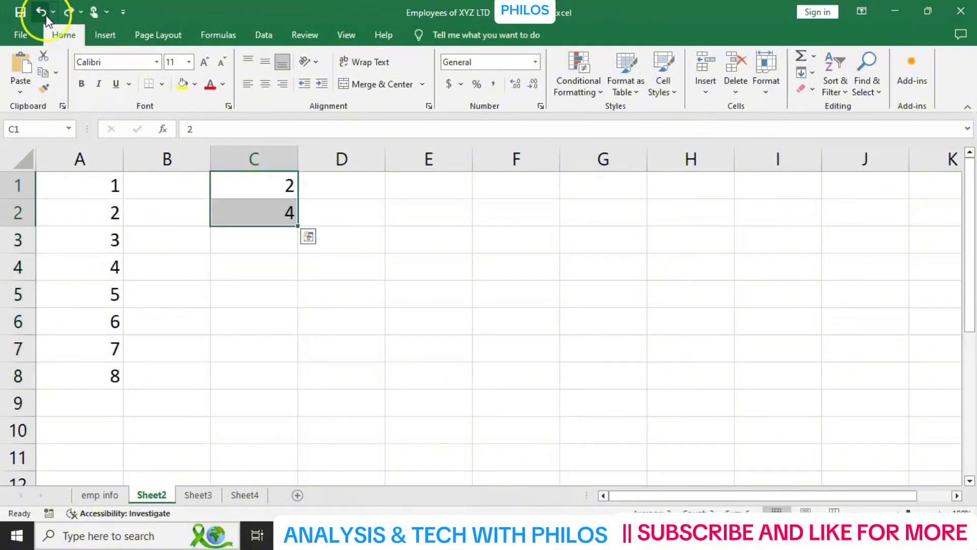
pyautogui.click(69, 13)
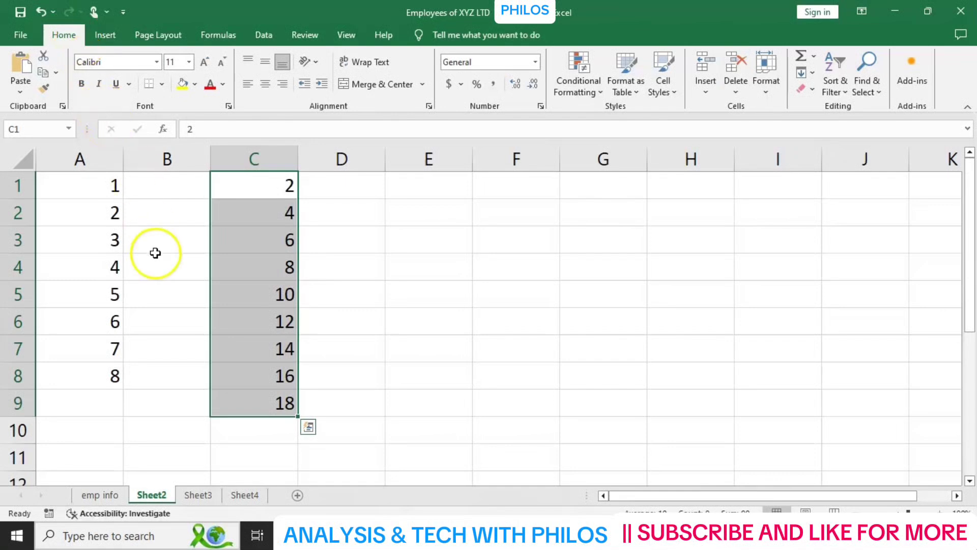
# - Undo the column C and A series with Ctrl+Z, redo twice, then undo everything again
pyautogui.click(137, 241)
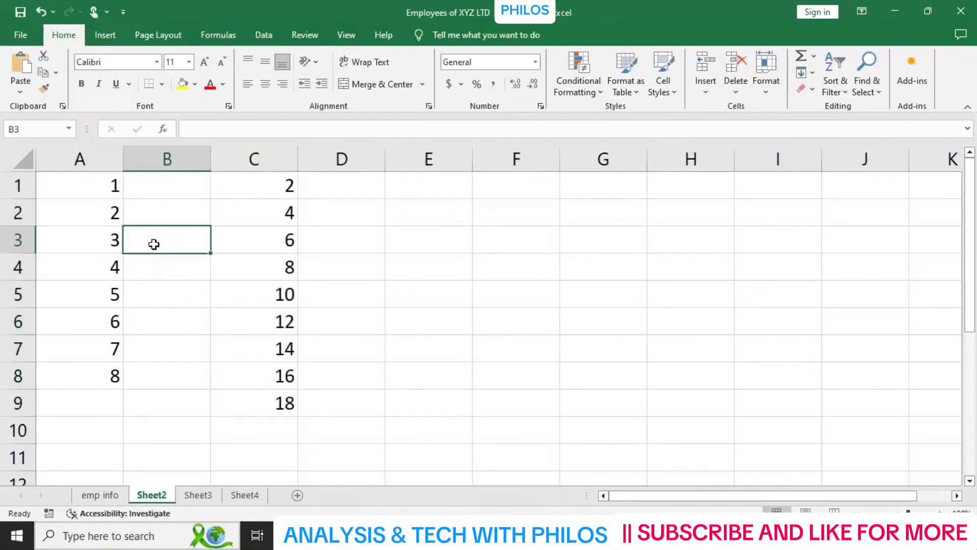
pyautogui.hotkey('ctrl', 'z')
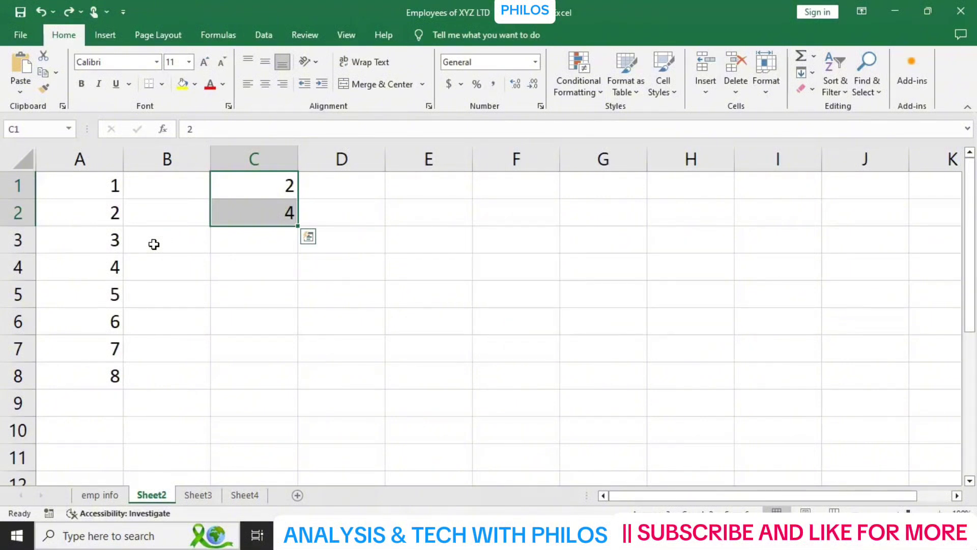
pyautogui.hotkey('ctrl', 'z')
pyautogui.hotkey('ctrl', 'z')
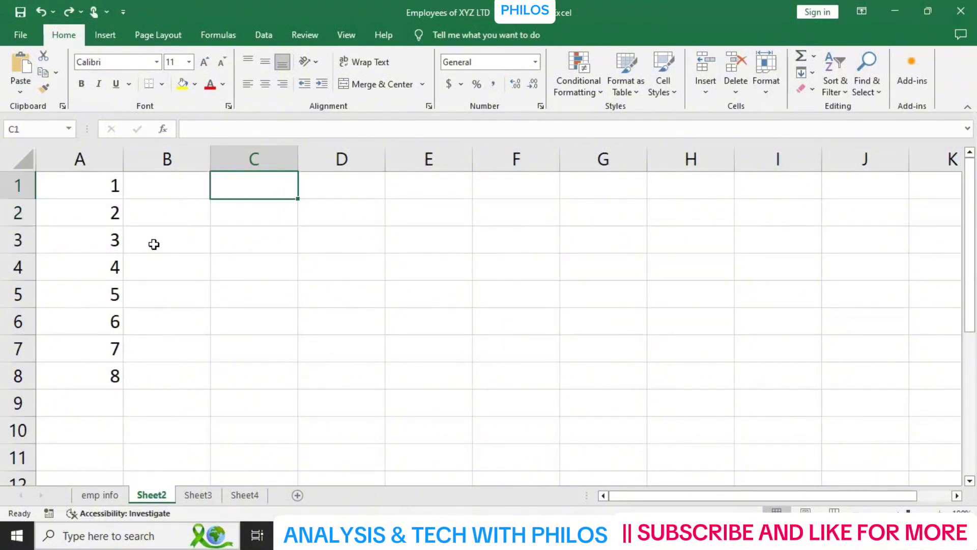
pyautogui.hotkey('ctrl', 'z')
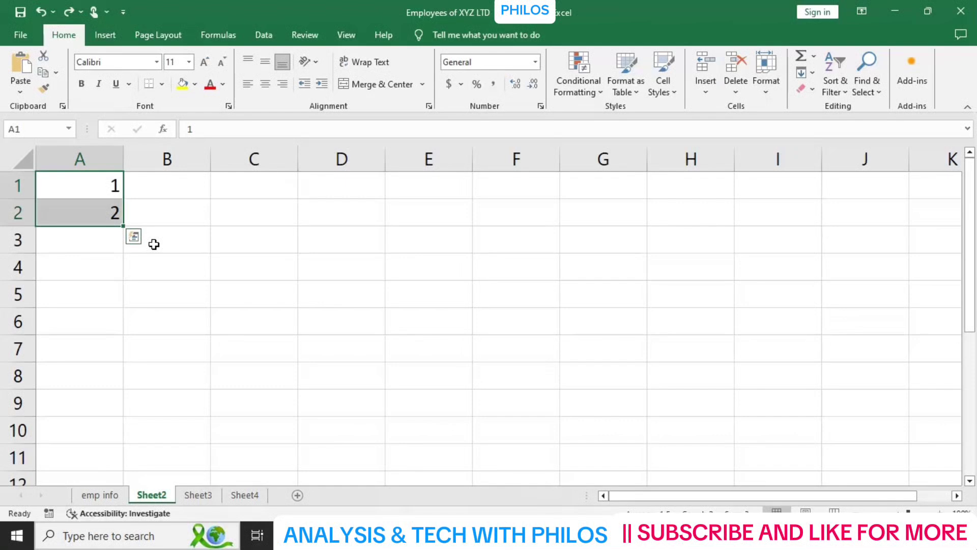
pyautogui.hotkey('ctrl', 'y')
pyautogui.hotkey('ctrl', 'y')
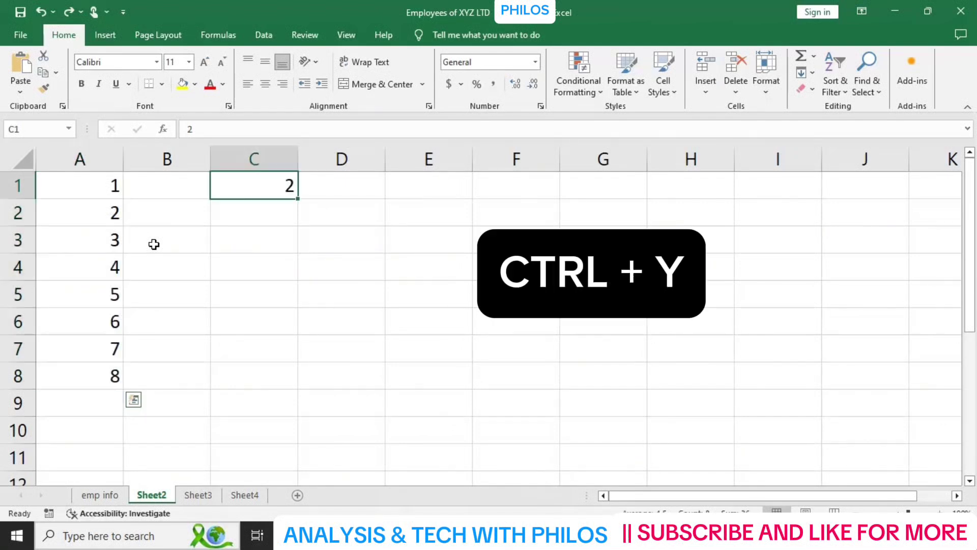
pyautogui.hotkey('ctrl', 'y')
pyautogui.hotkey('ctrl', 'y')
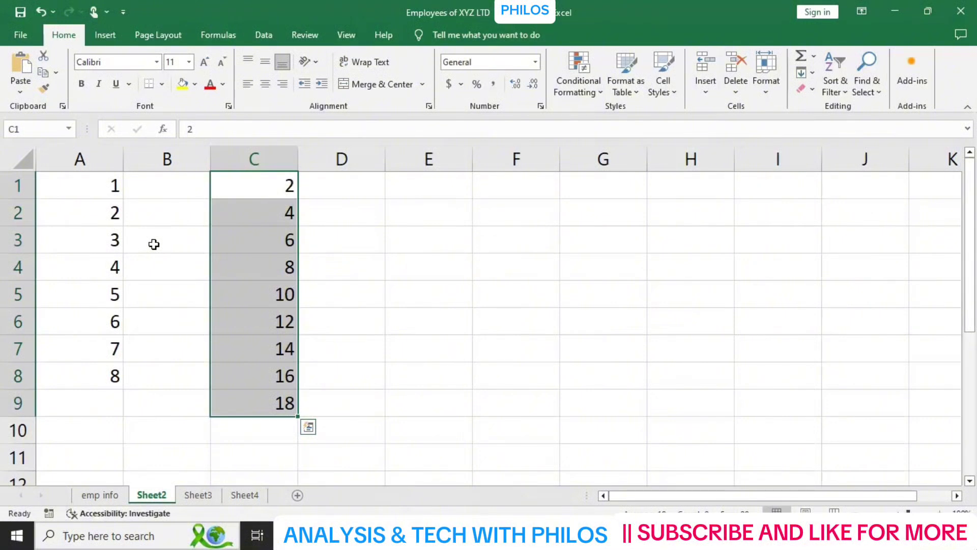
pyautogui.hotkey('ctrl', 'z')
pyautogui.hotkey('ctrl', 'z')
pyautogui.hotkey('ctrl', 'z')
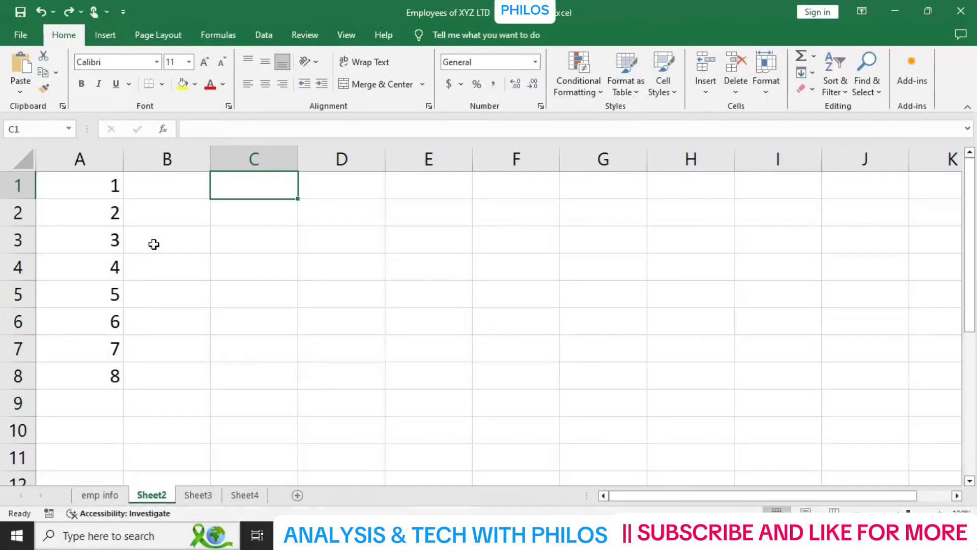
pyautogui.hotkey('ctrl', 'z')
pyautogui.hotkey('ctrl', 'z')
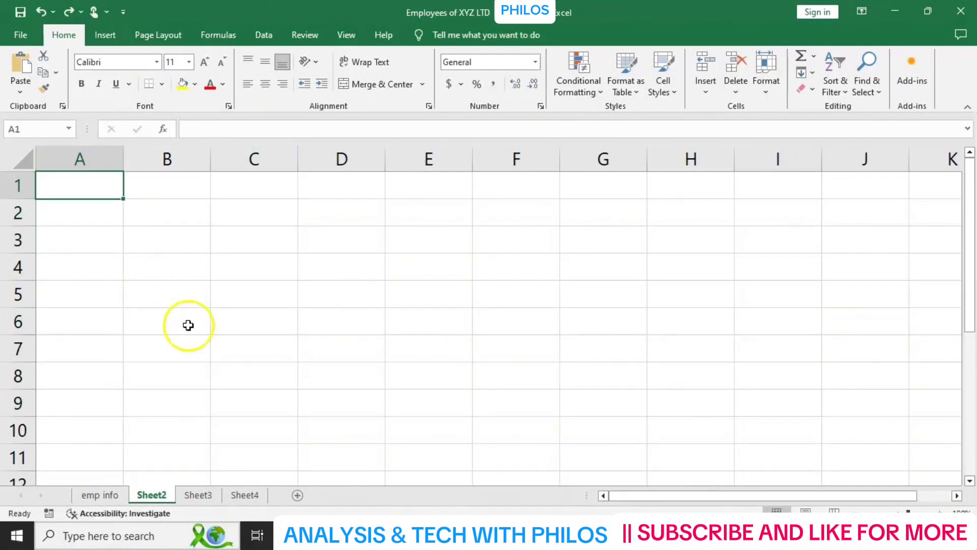
pyautogui.click(109, 496)
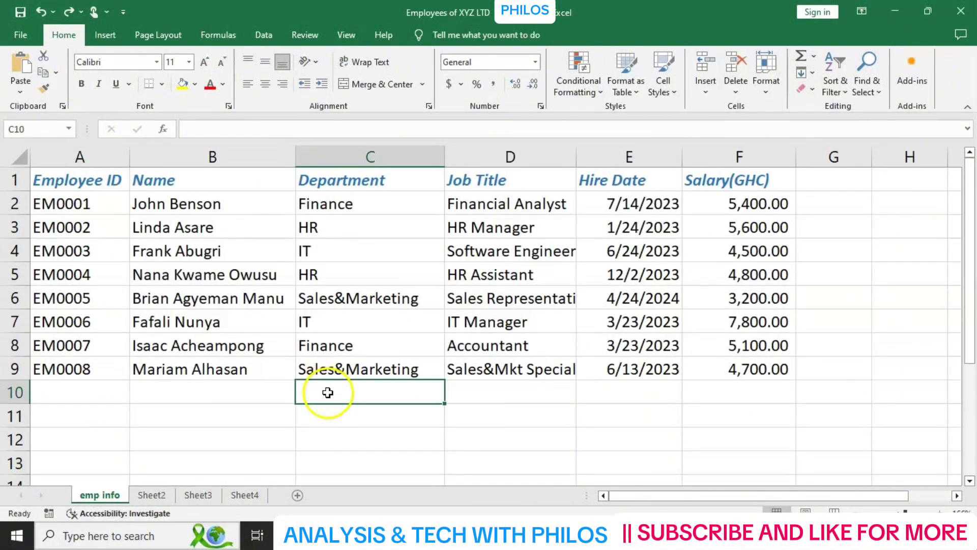
pyautogui.click(362, 273)
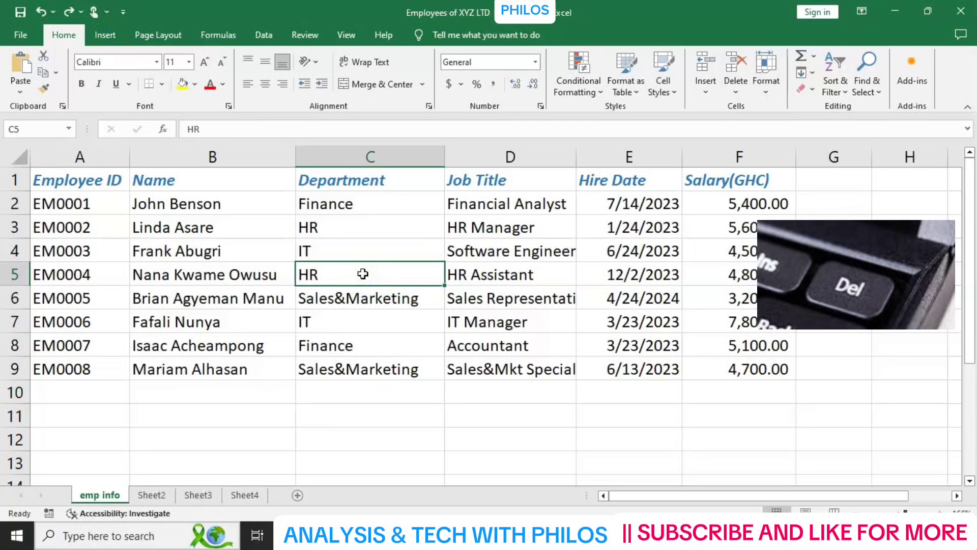
pyautogui.press('Delete')
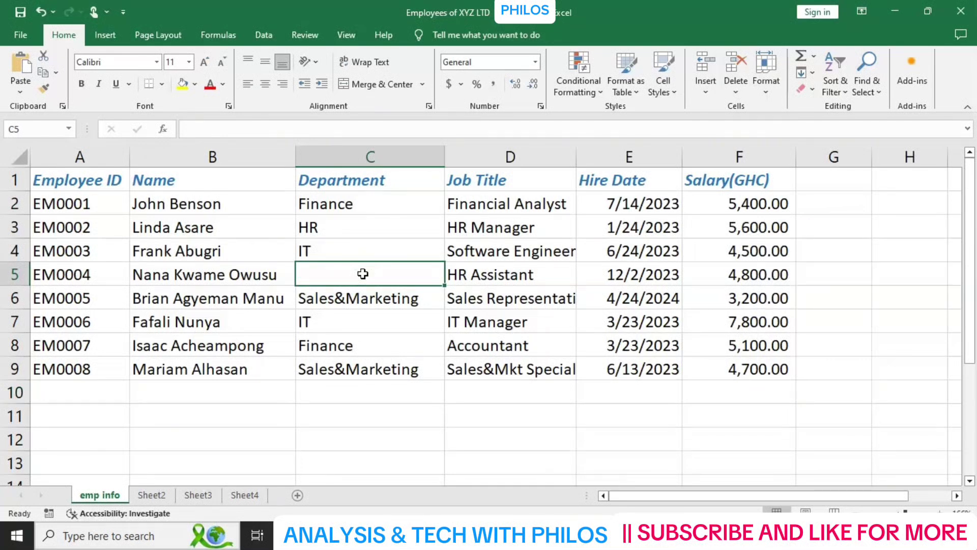
pyautogui.hotkey('ctrl', 'z')
pyautogui.moveTo(386, 228); pyautogui.dragTo(388, 277)
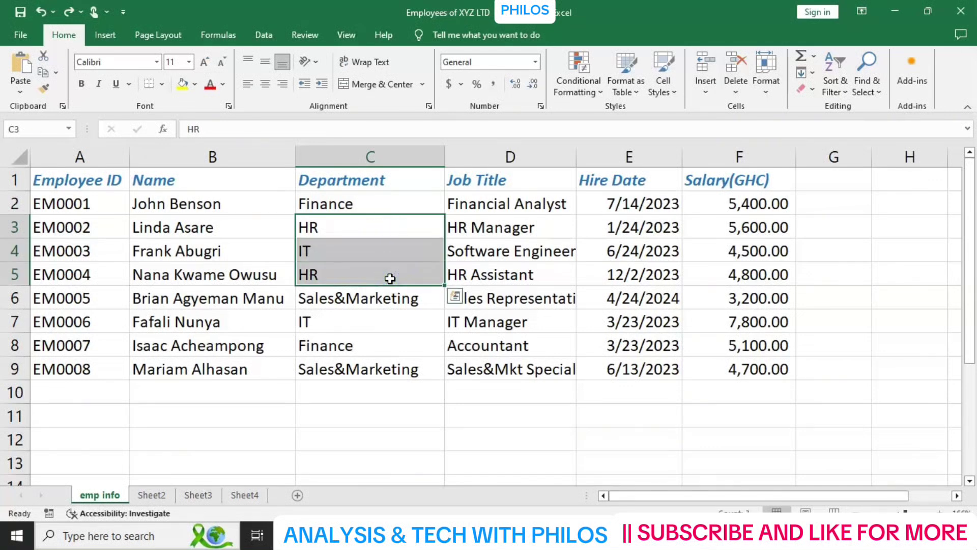
pyautogui.press('Delete')
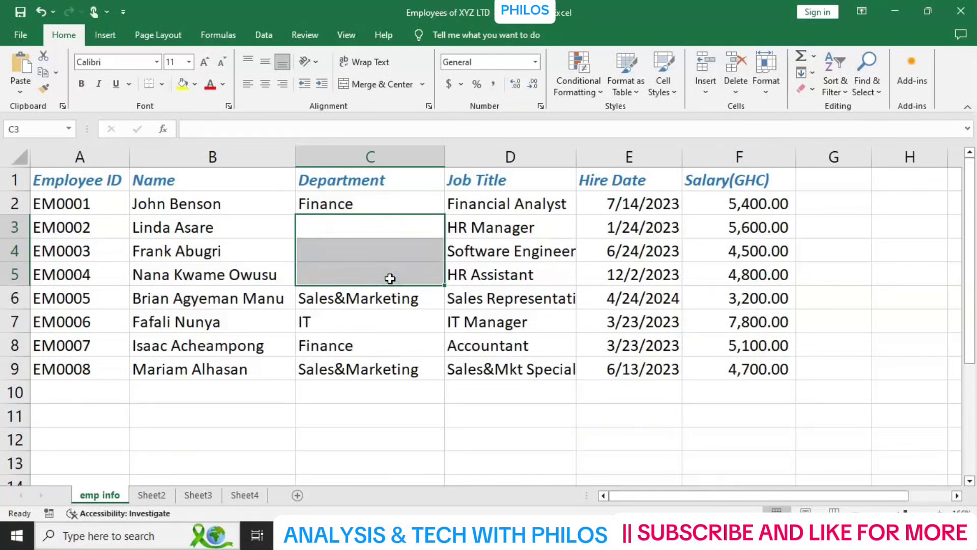
pyautogui.hotkey('ctrl', 'z')
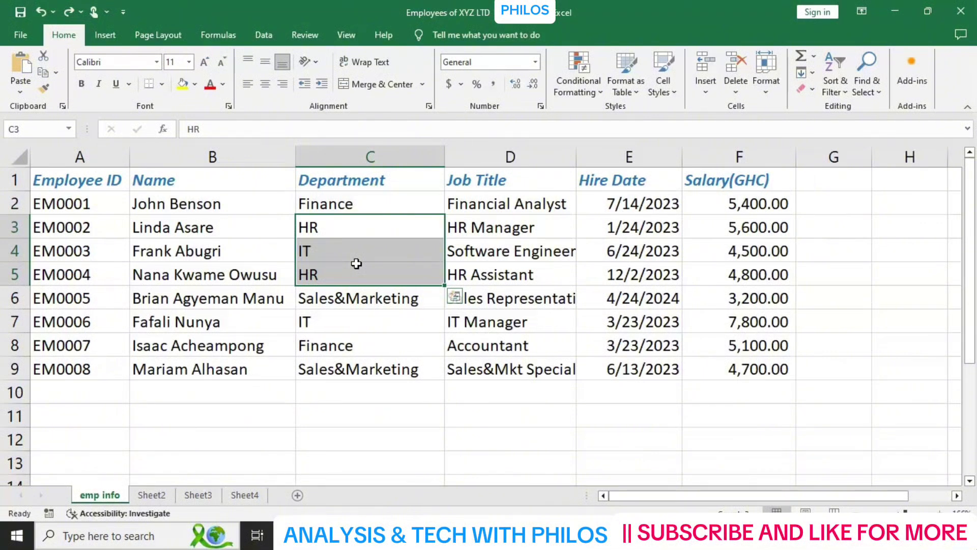
pyautogui.rightClick(356, 263)
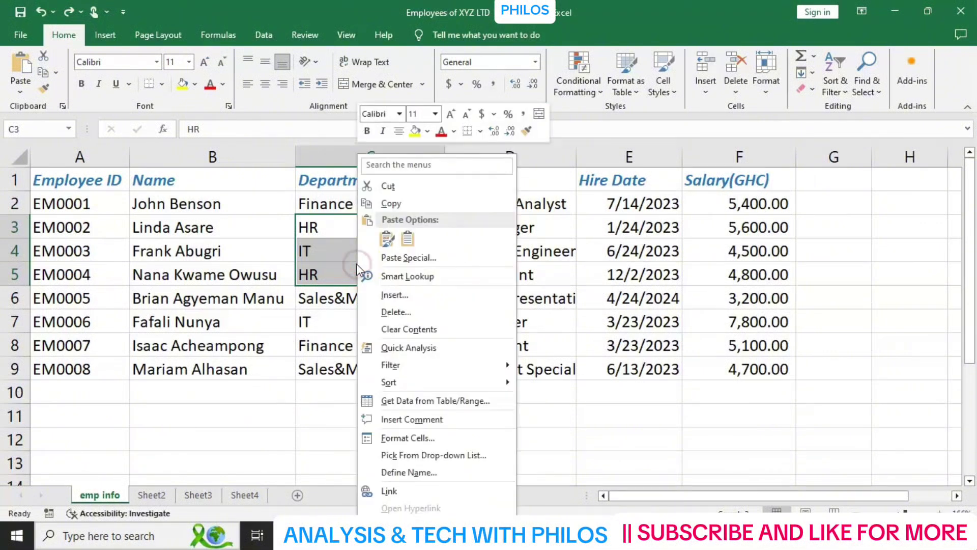
pyautogui.click(420, 329)
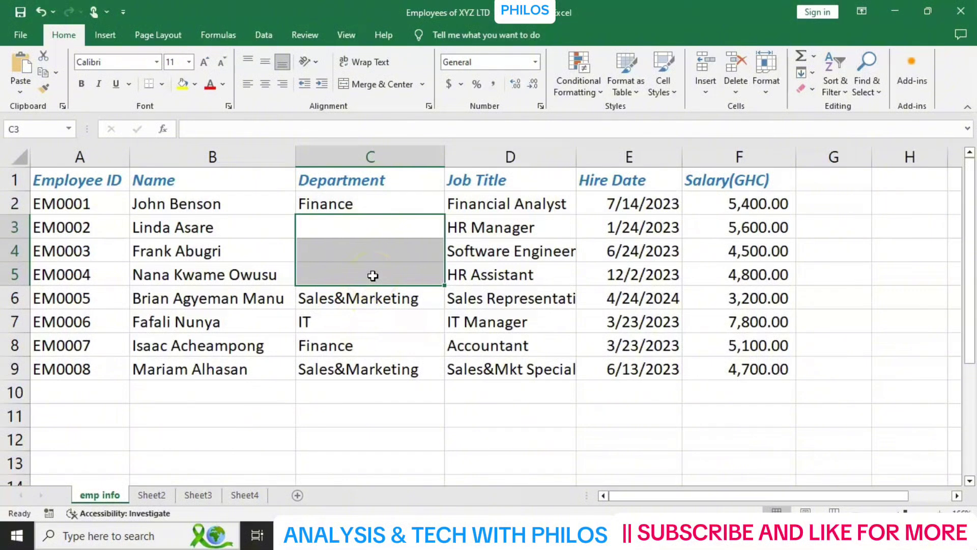
pyautogui.hotkey('ctrl', 'z')
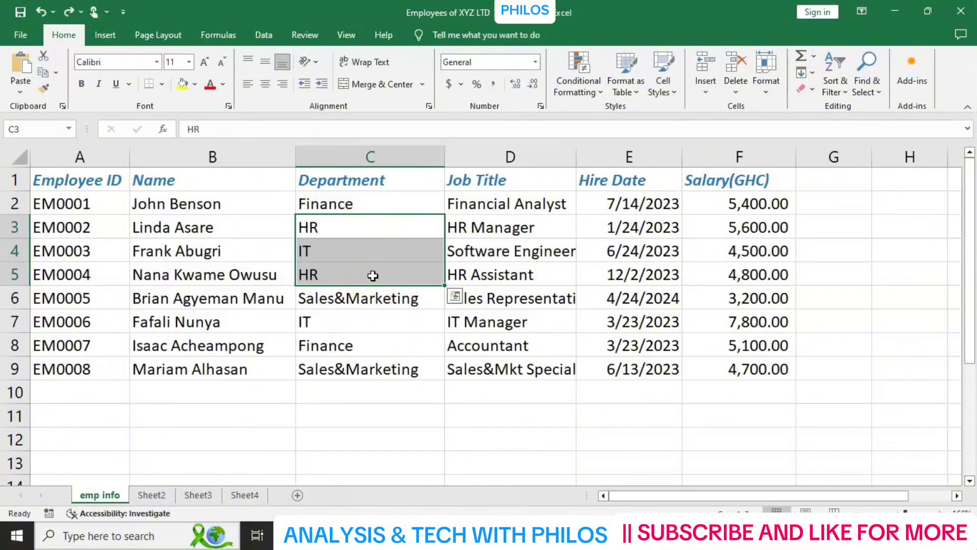
pyautogui.click(327, 385)
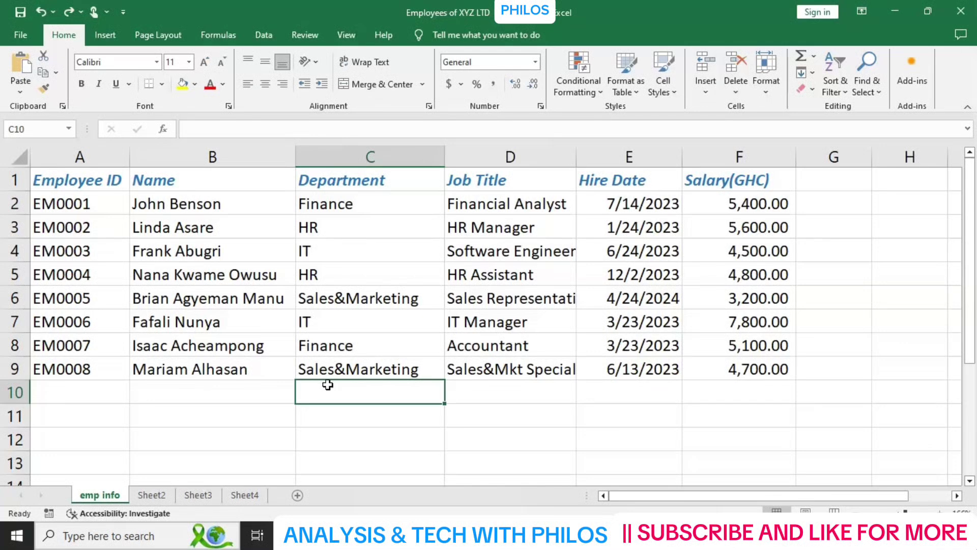
# - Insert a blank row 1 above the Employee ID headers from the row's right-click menu
pyautogui.click(13, 182)
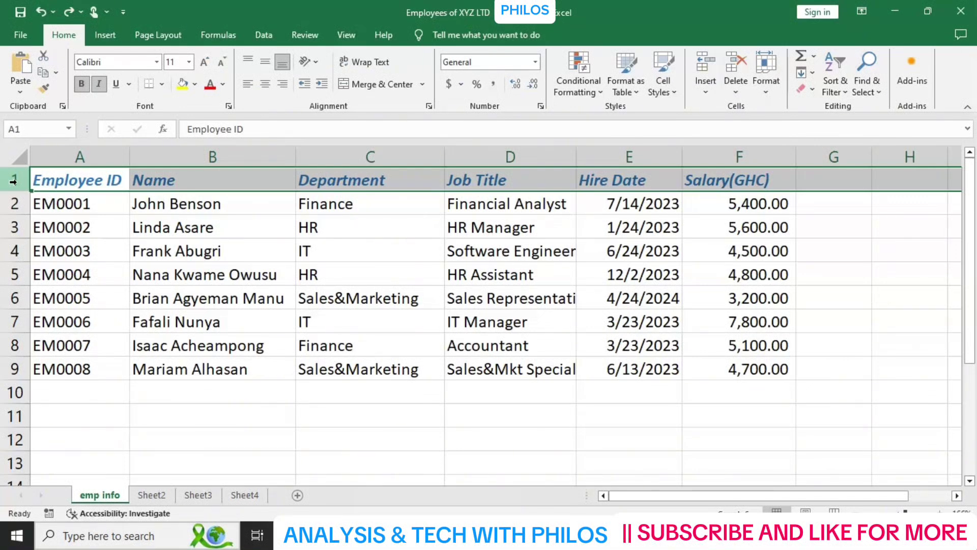
pyautogui.rightClick(14, 181)
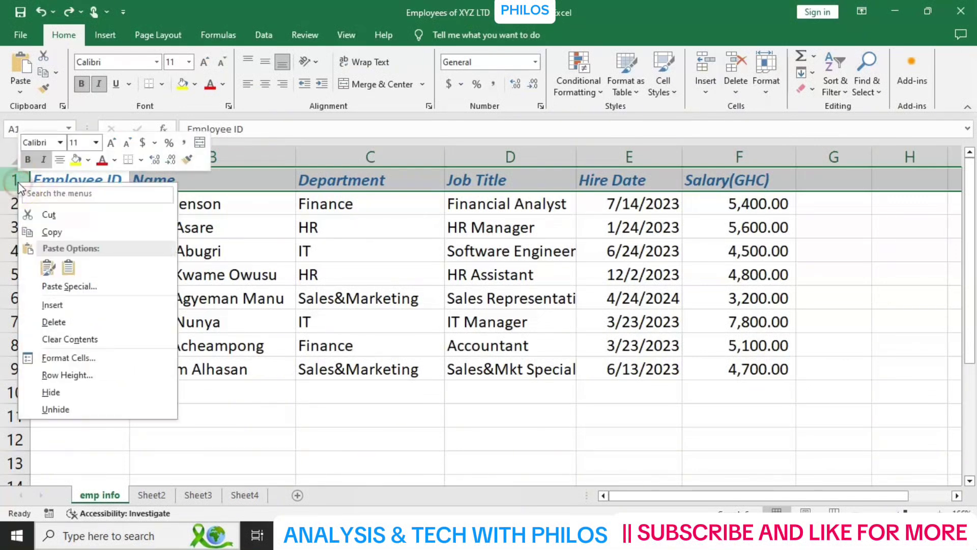
pyautogui.click(59, 304)
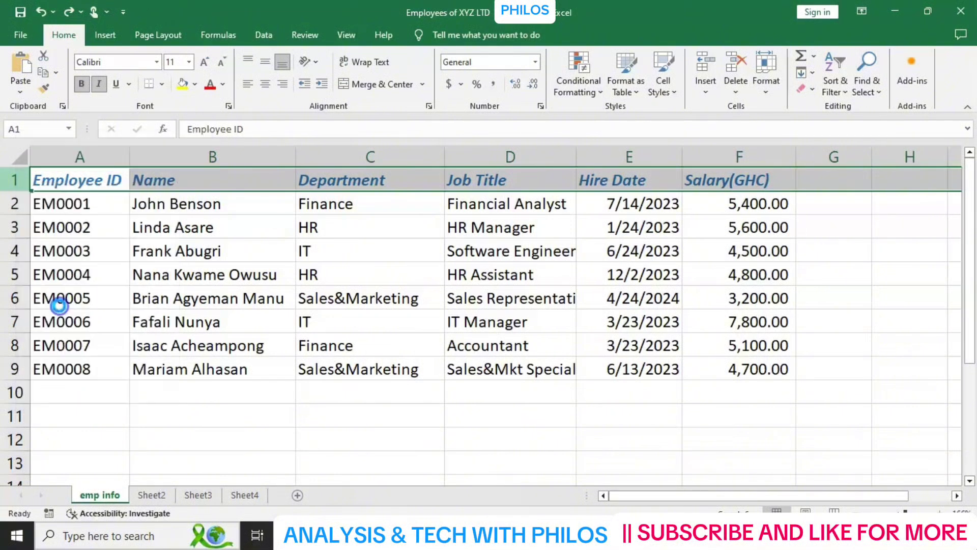
pyautogui.click(100, 180)
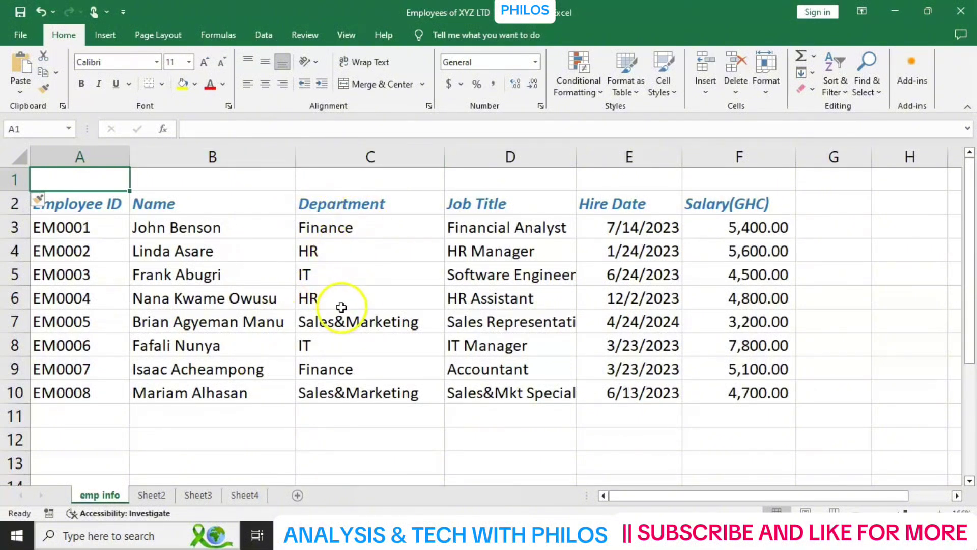
# - Insert a blank column C before Department
pyautogui.click(353, 153)
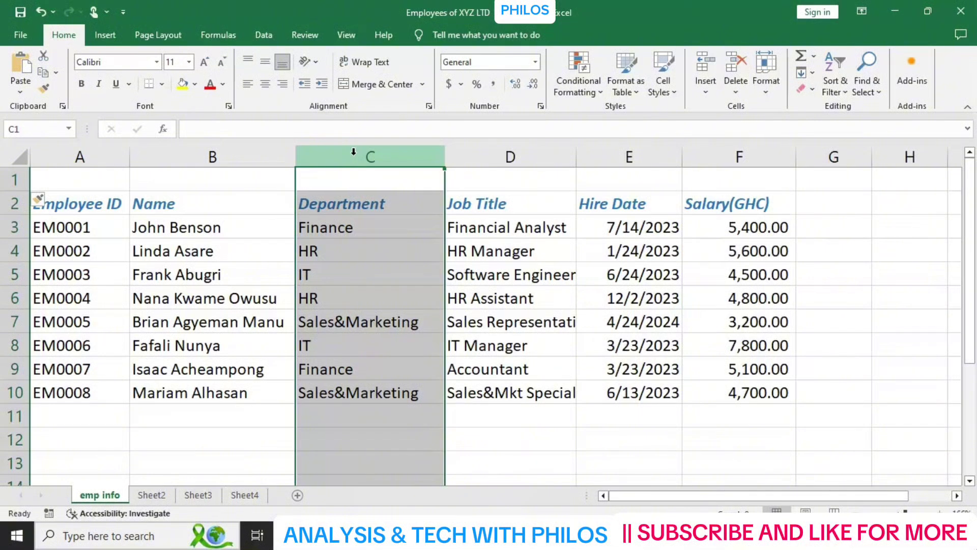
pyautogui.rightClick(353, 153)
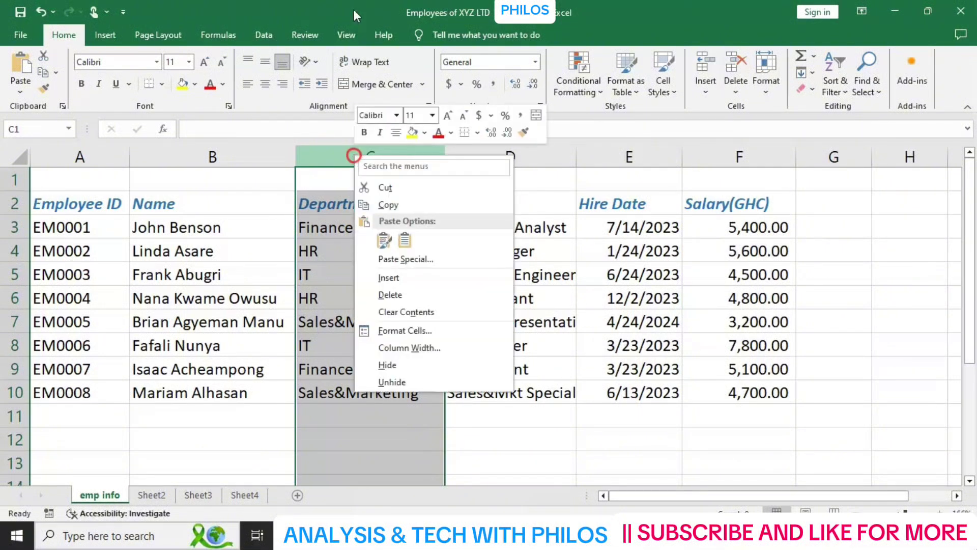
pyautogui.click(407, 281)
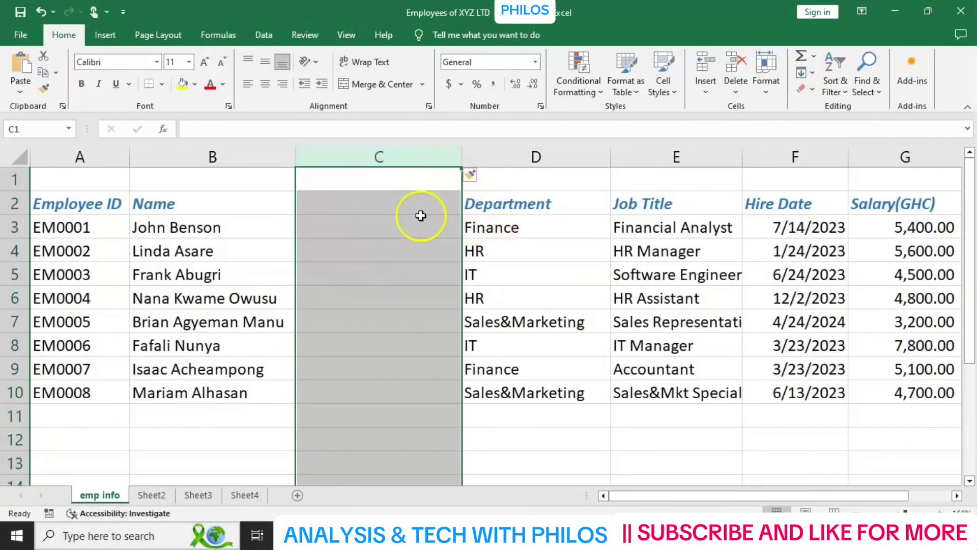
# - Head column C 'Age' and enter ages 36, 34, 27, 46, 25, 28, 47, 36
pyautogui.click(418, 200)
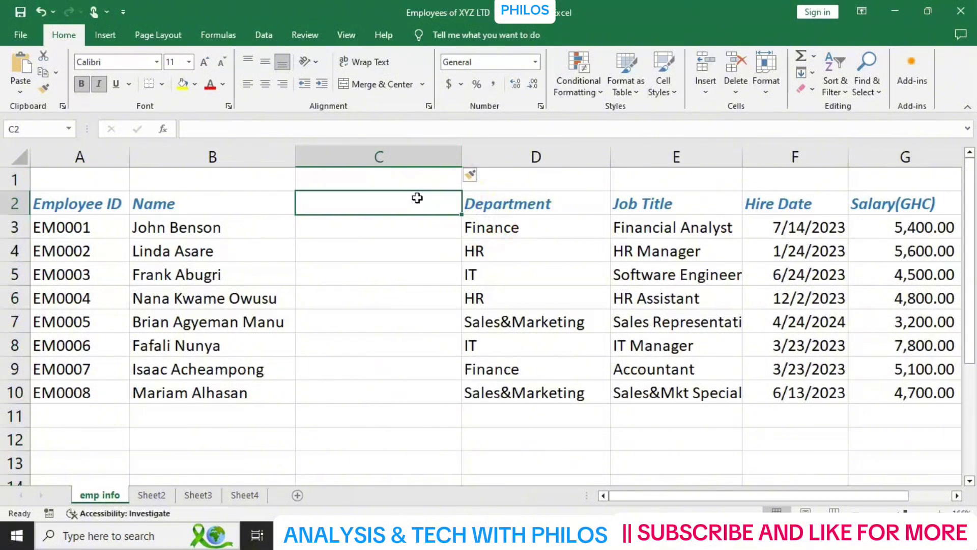
pyautogui.write('Age')
pyautogui.press('Return')
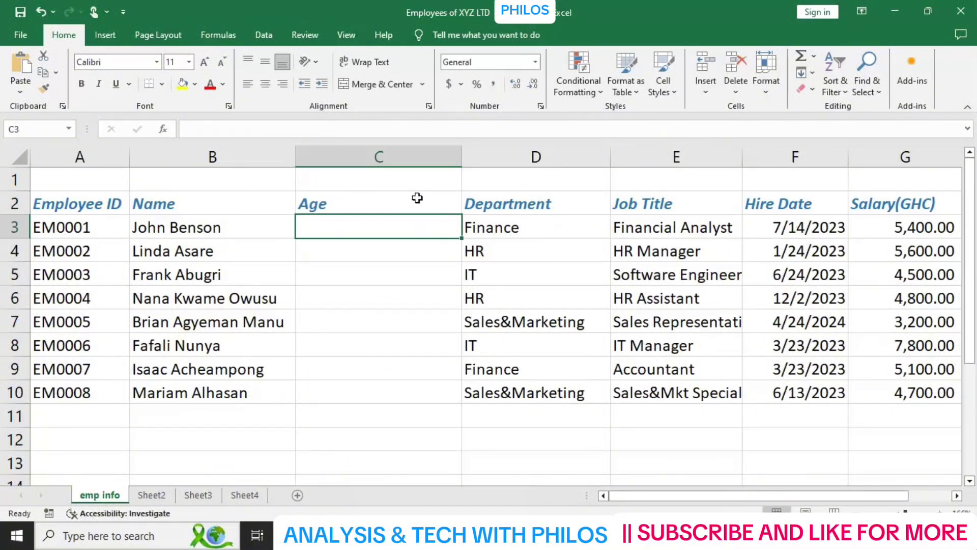
pyautogui.write('36')
pyautogui.press('Return')
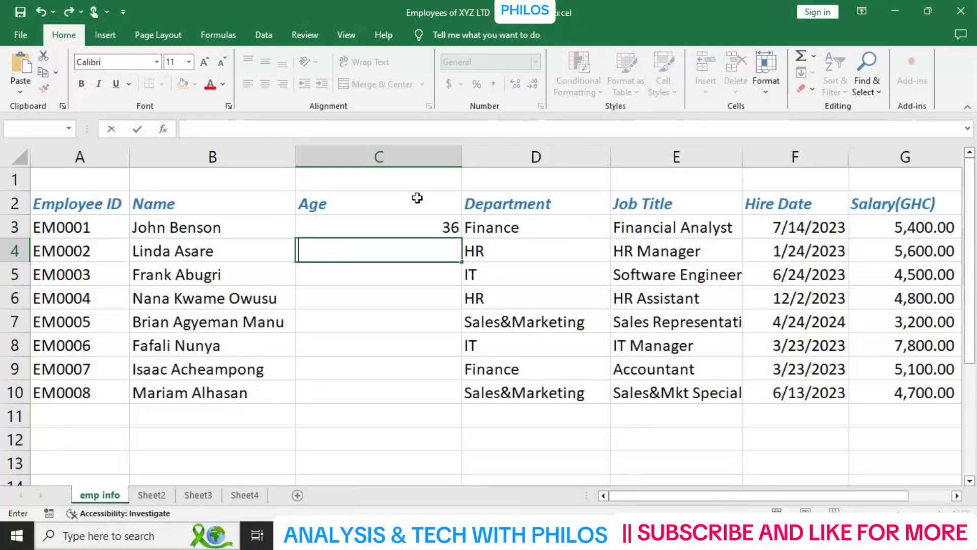
pyautogui.write('34')
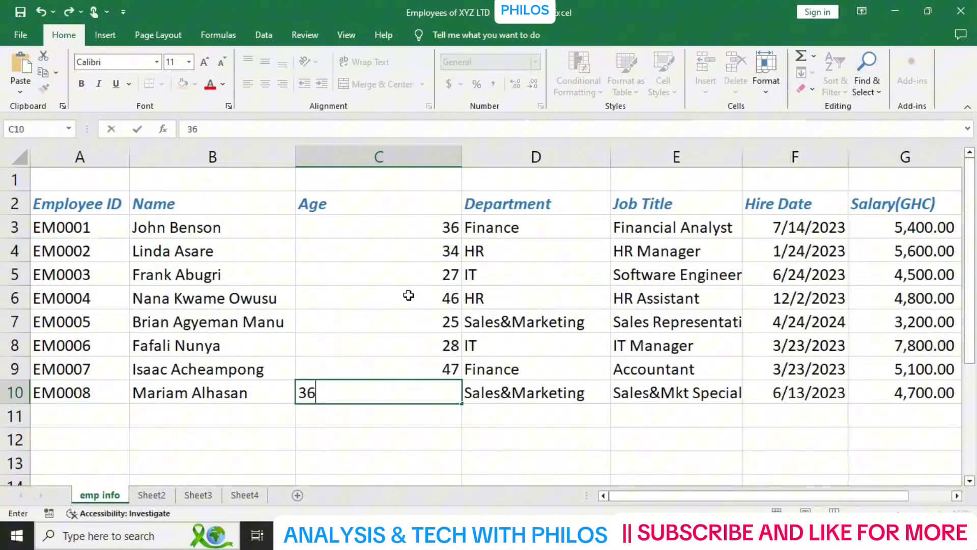
pyautogui.press('Return')
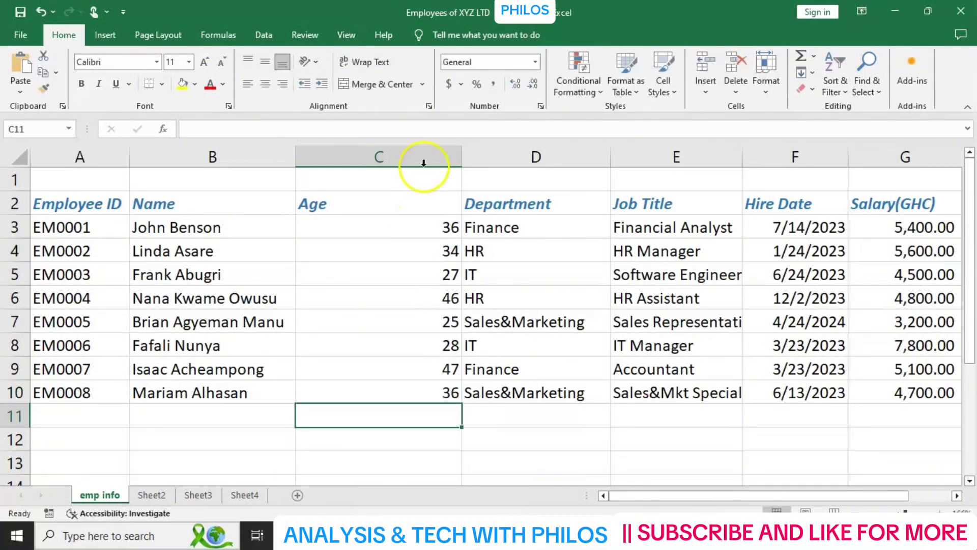
pyautogui.click(384, 392)
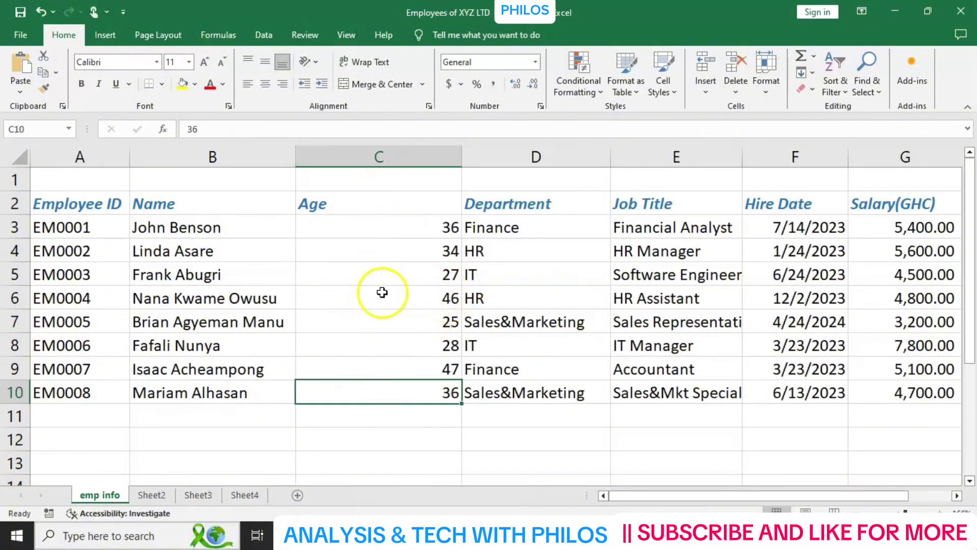
pyautogui.click(385, 159)
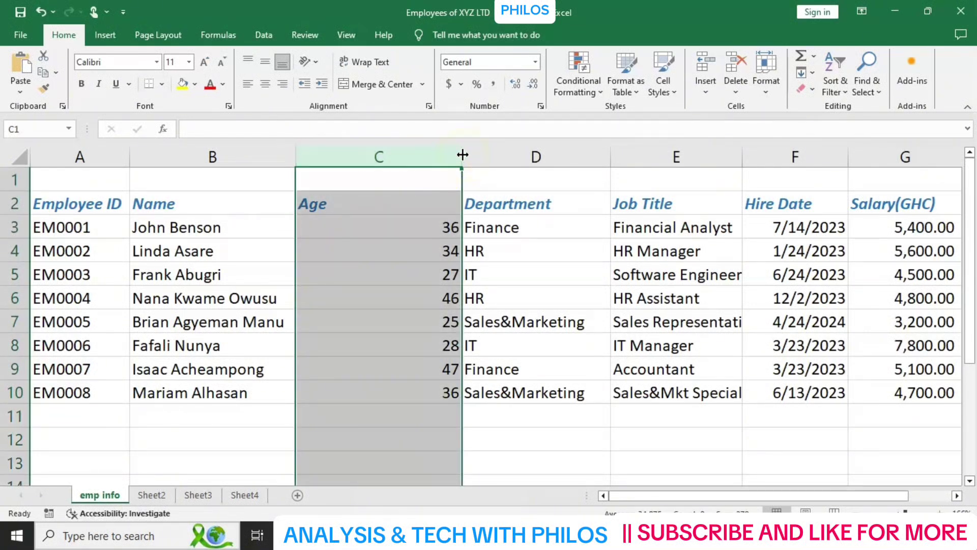
# - Drag the C/D header border left so Age fits its two-digit values
pyautogui.moveTo(462, 154); pyautogui.dragTo(356, 162)
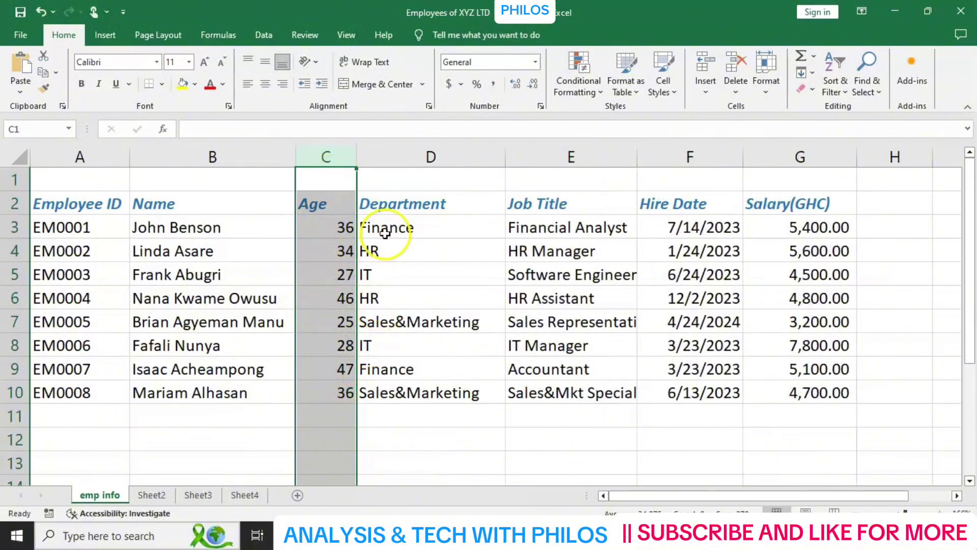
pyautogui.click(413, 423)
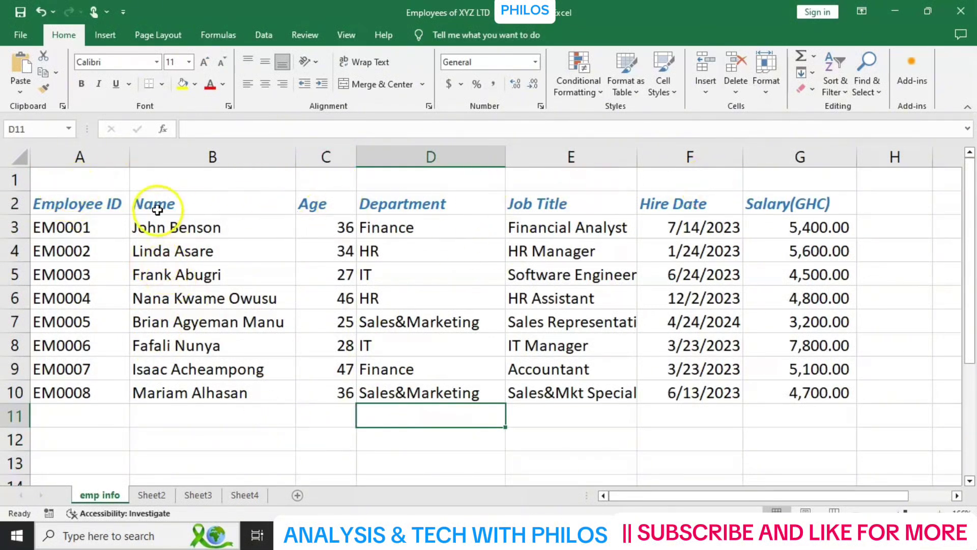
# - Select A1:G1 in the blank top row and apply Merge & Center
pyautogui.click(86, 179)
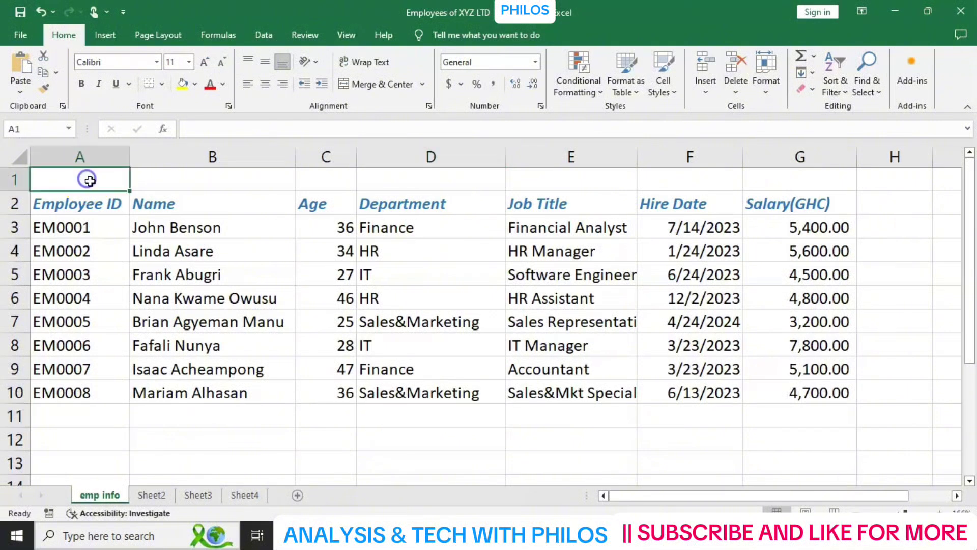
pyautogui.click(749, 178)
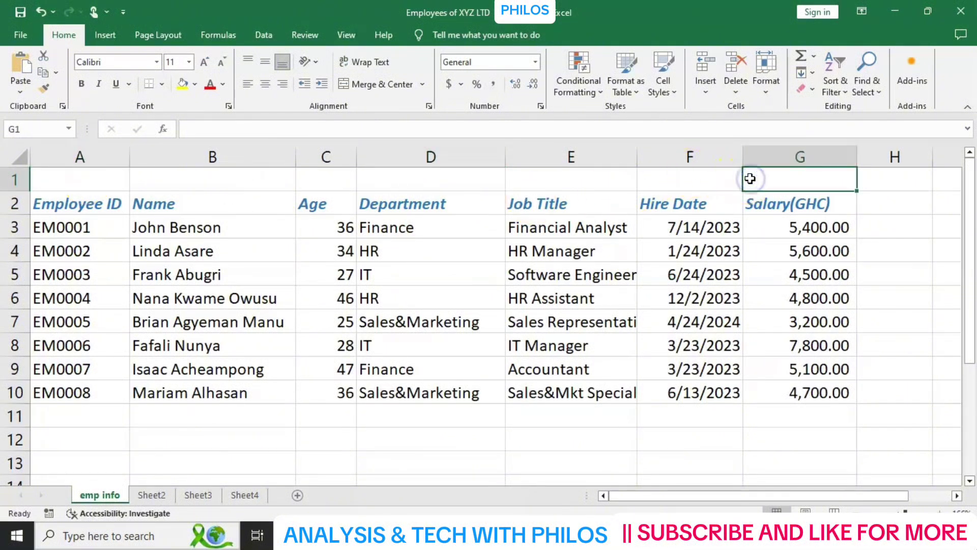
pyautogui.click(81, 184)
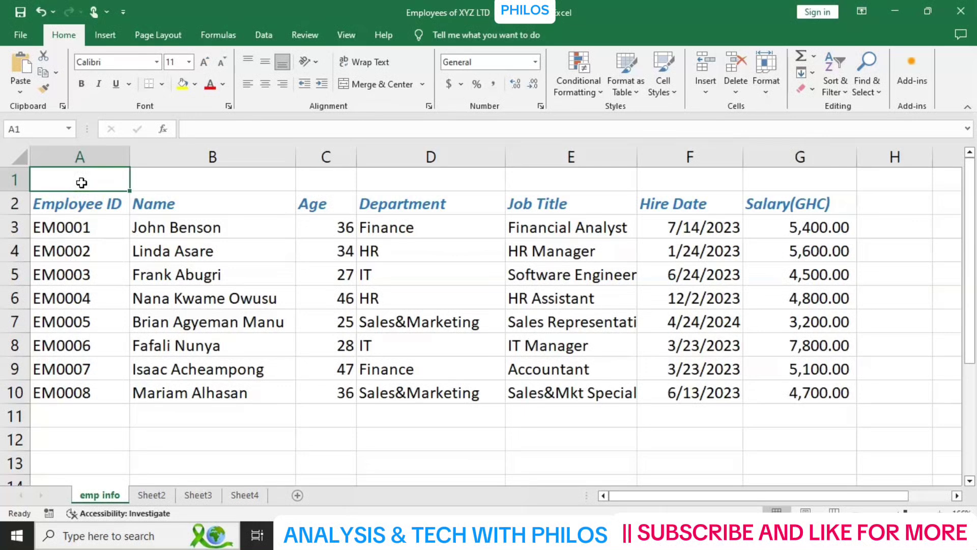
pyautogui.moveTo(81, 182); pyautogui.dragTo(813, 180)
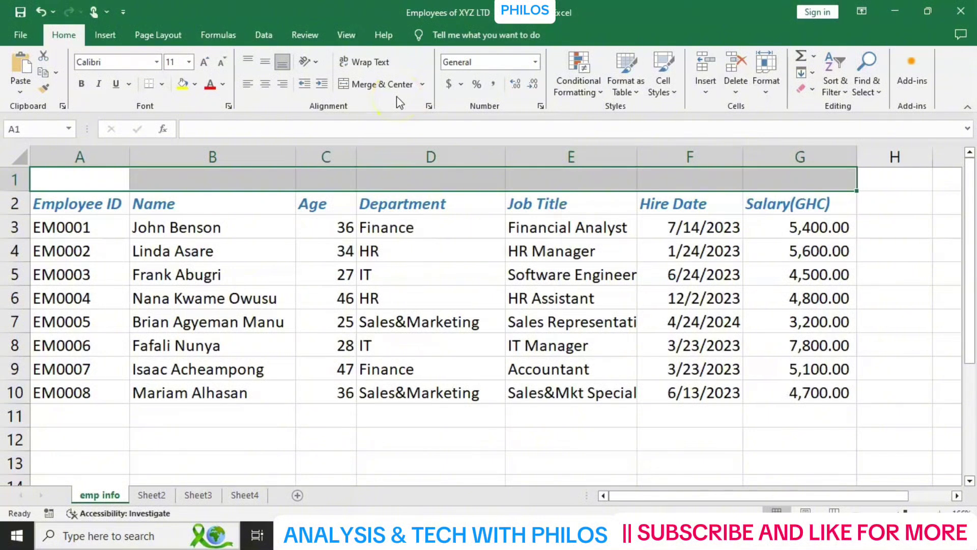
pyautogui.click(422, 85)
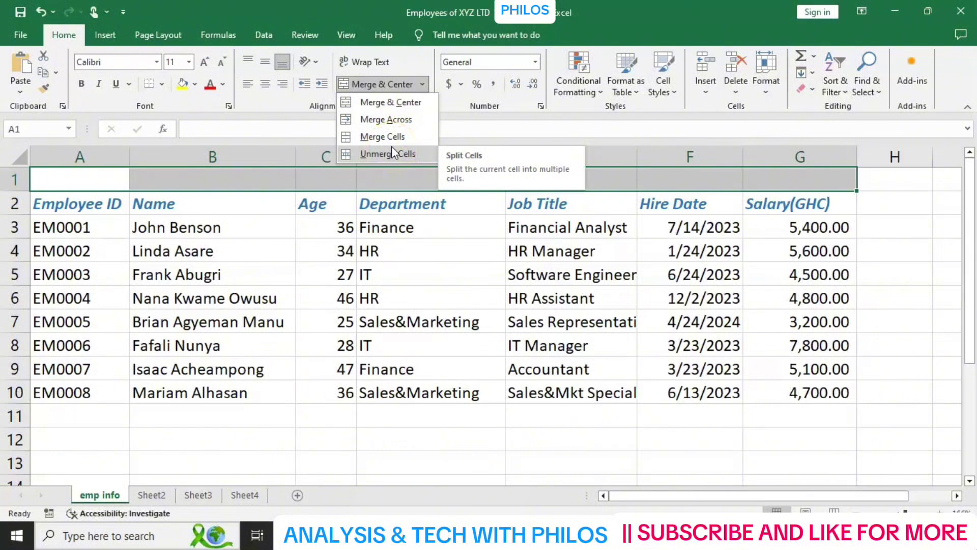
pyautogui.click(396, 102)
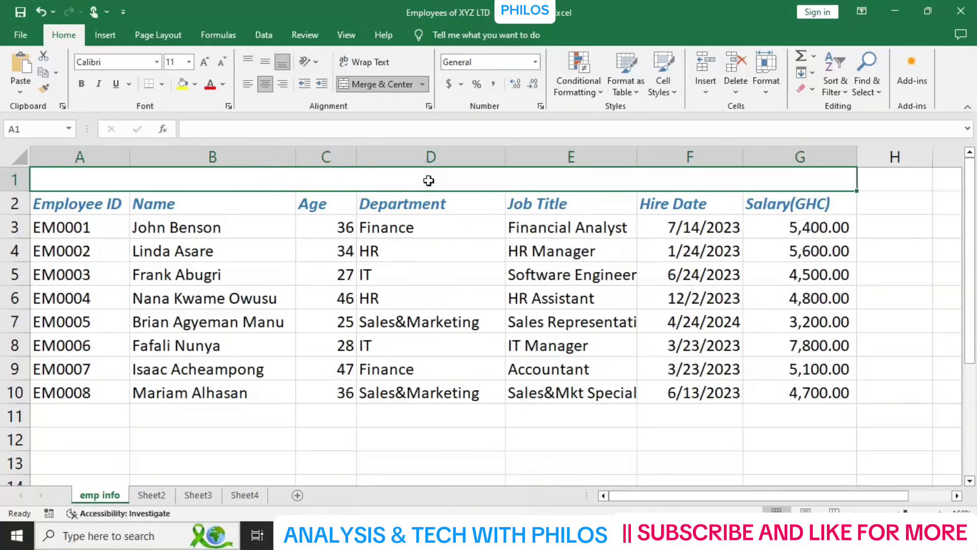
# - Enter the title 'Employees at Osu Branch' in merged cell A1
pyautogui.write('Employ')
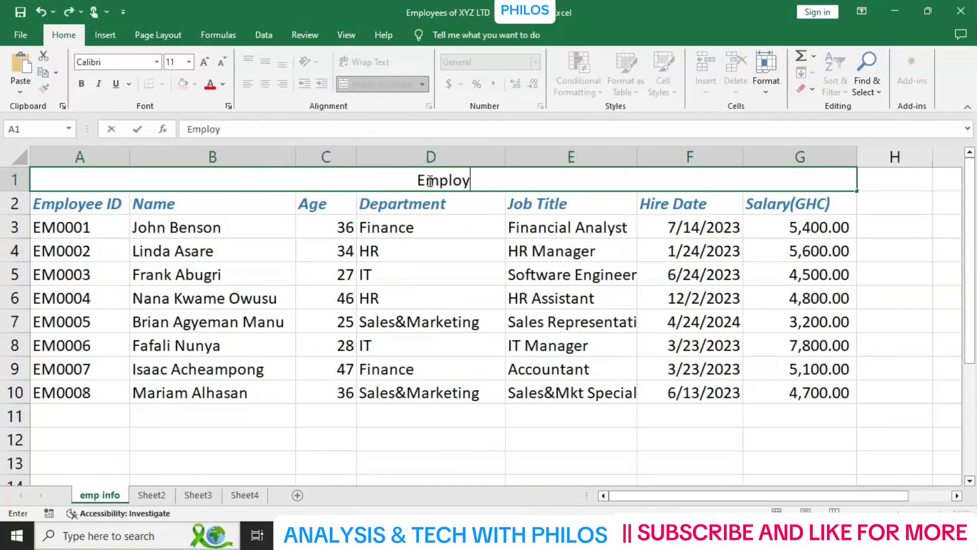
pyautogui.write('ees at')
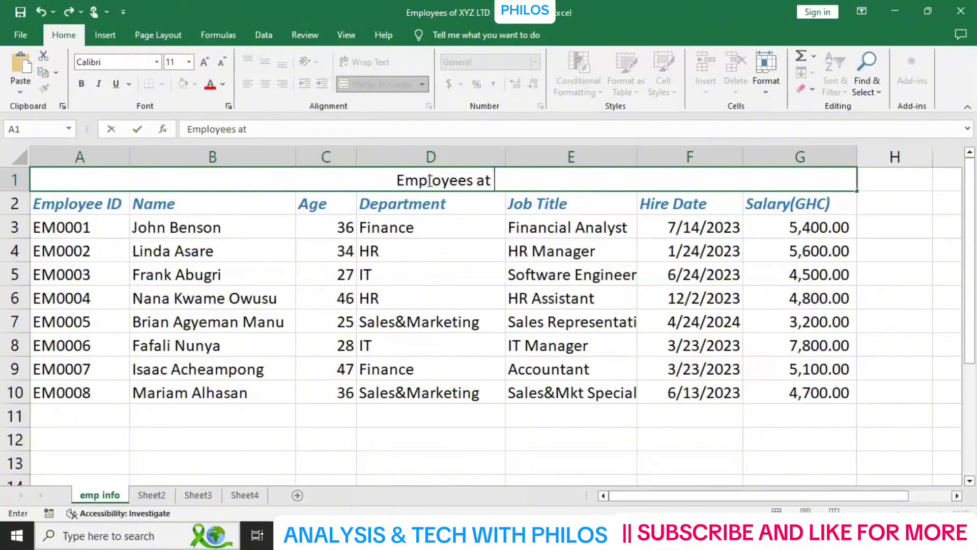
pyautogui.write(' Osu Branch')
pyautogui.press('Return')
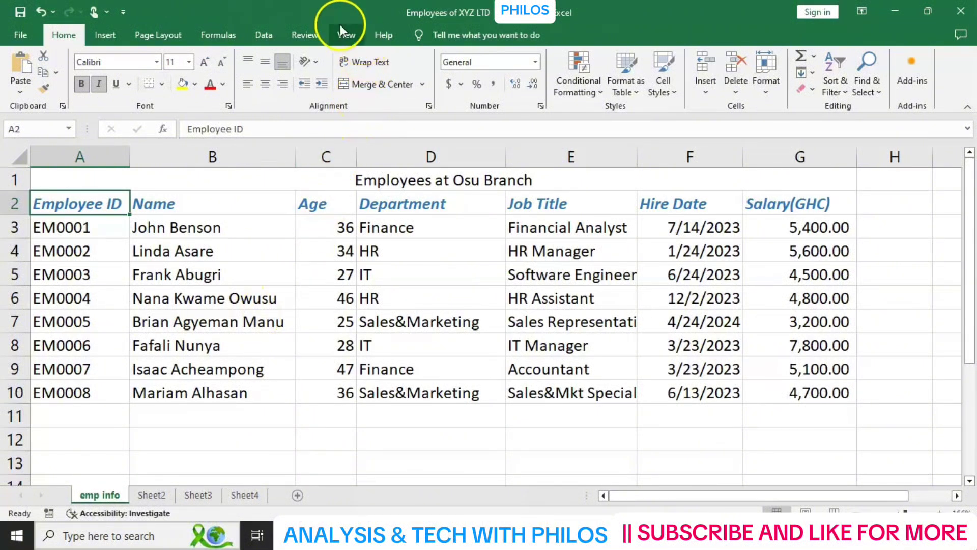
pyautogui.click(346, 35)
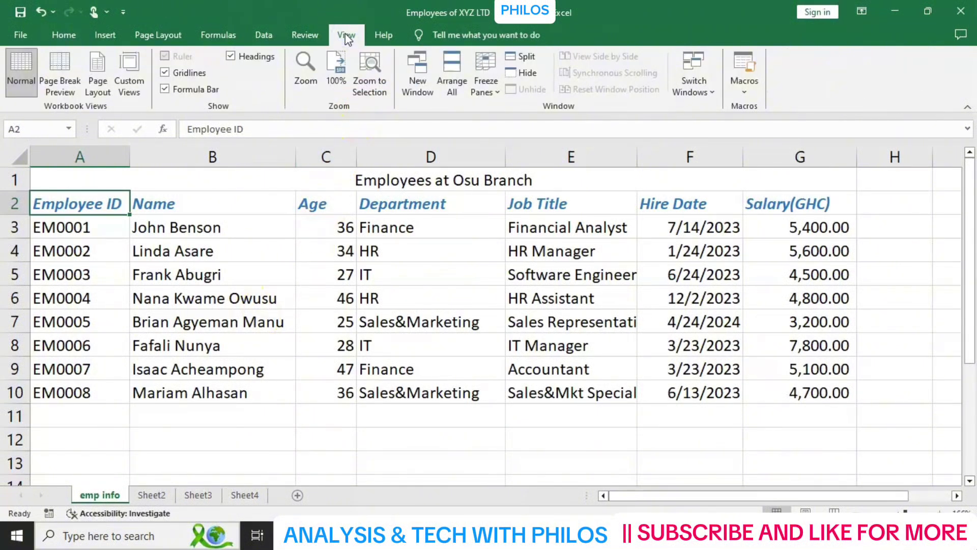
pyautogui.click(165, 74)
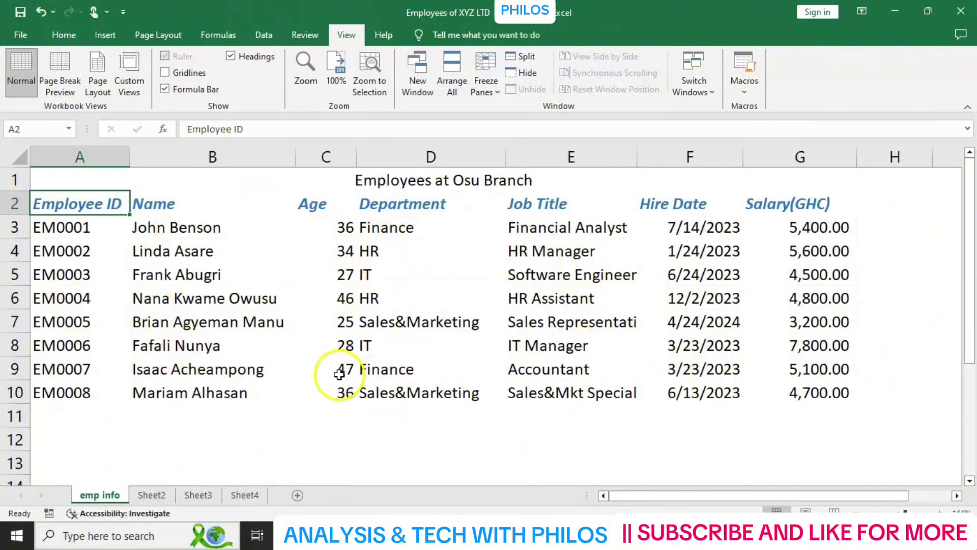
pyautogui.click(165, 73)
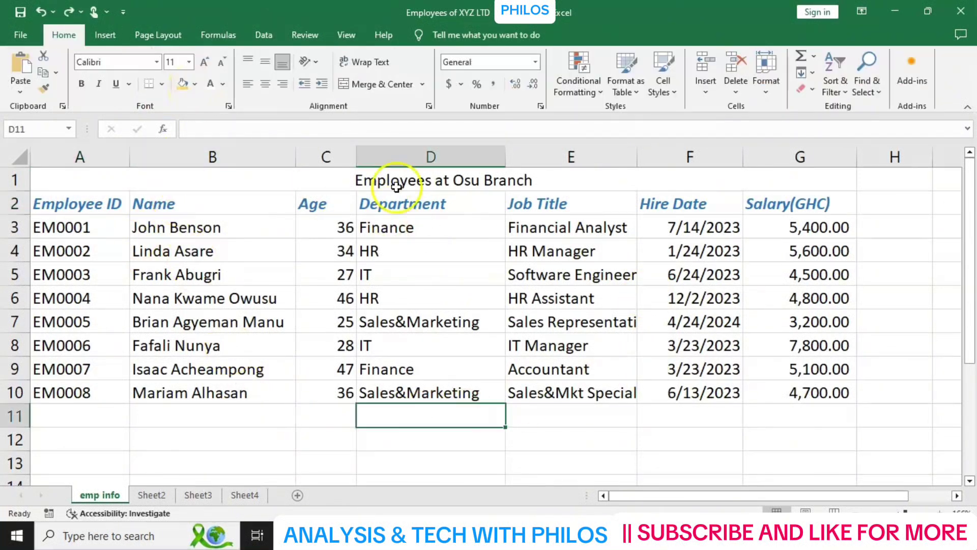
# - Give the merged 'Employees at Osu Branch' title in A1 a light blue fill with bold white text
pyautogui.click(396, 186)
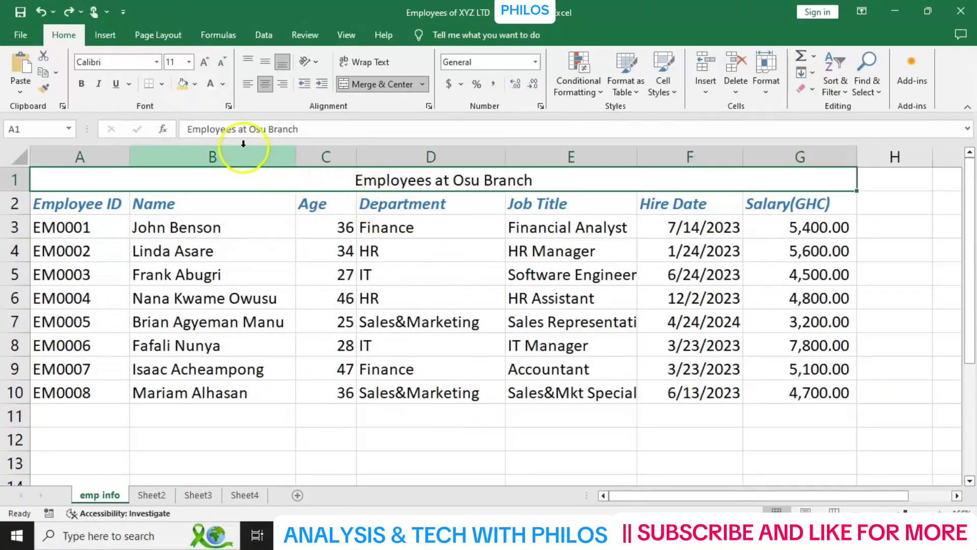
pyautogui.click(195, 85)
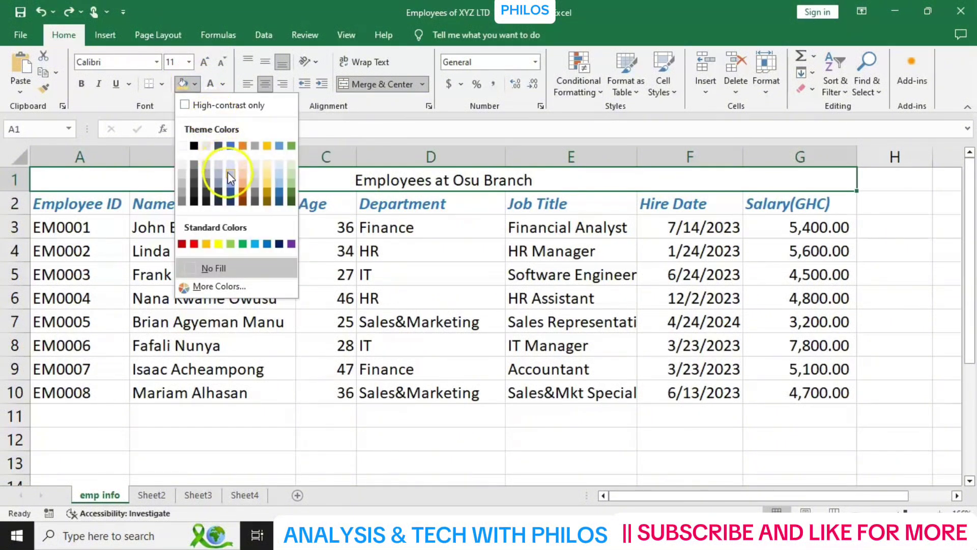
pyautogui.click(255, 244)
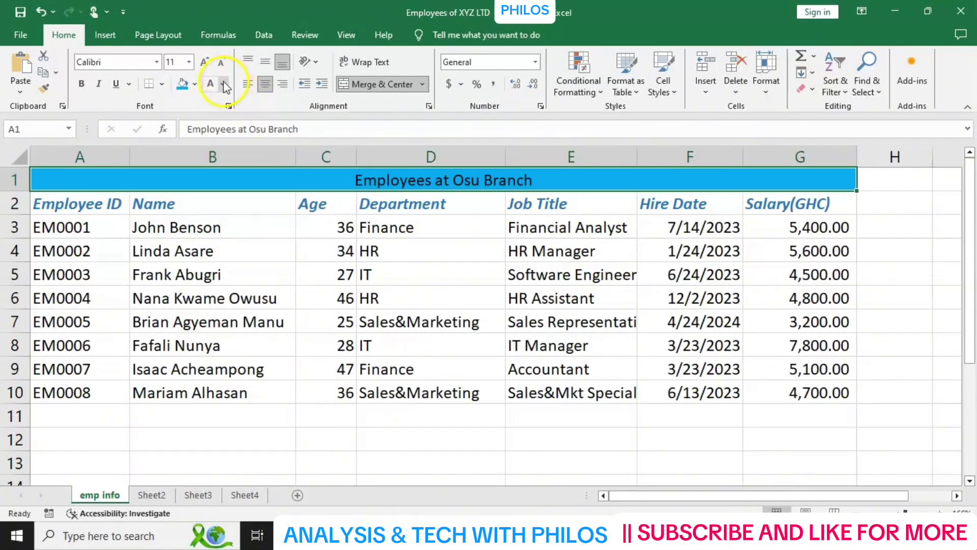
pyautogui.click(223, 86)
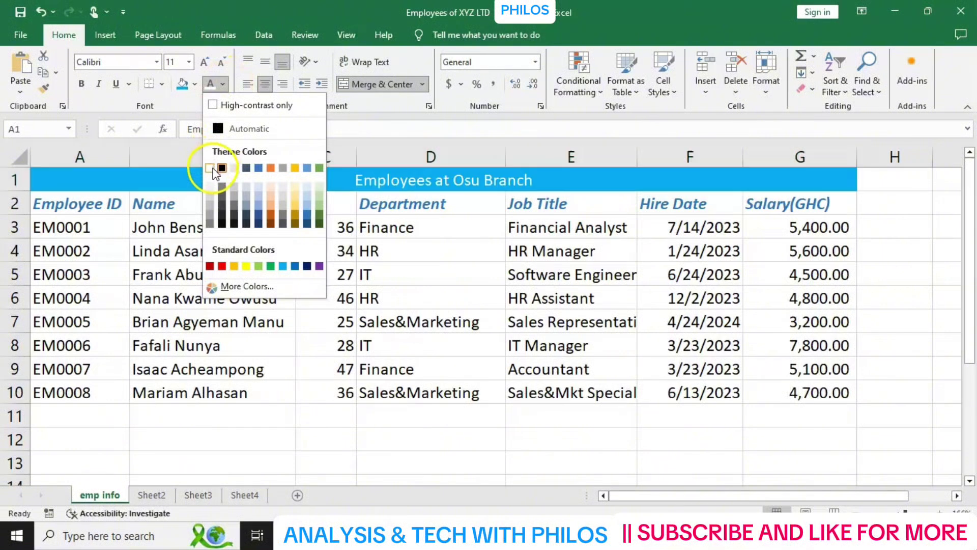
pyautogui.click(212, 168)
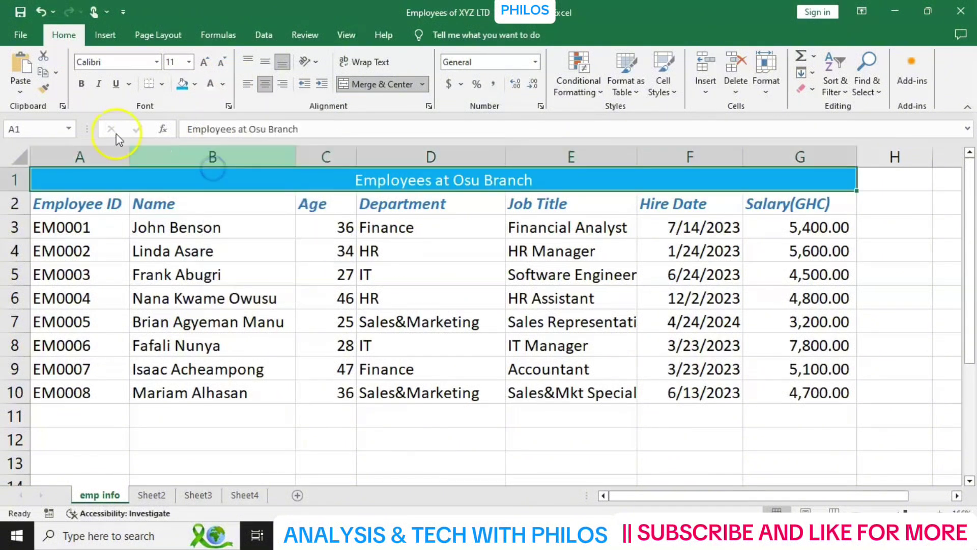
pyautogui.click(87, 88)
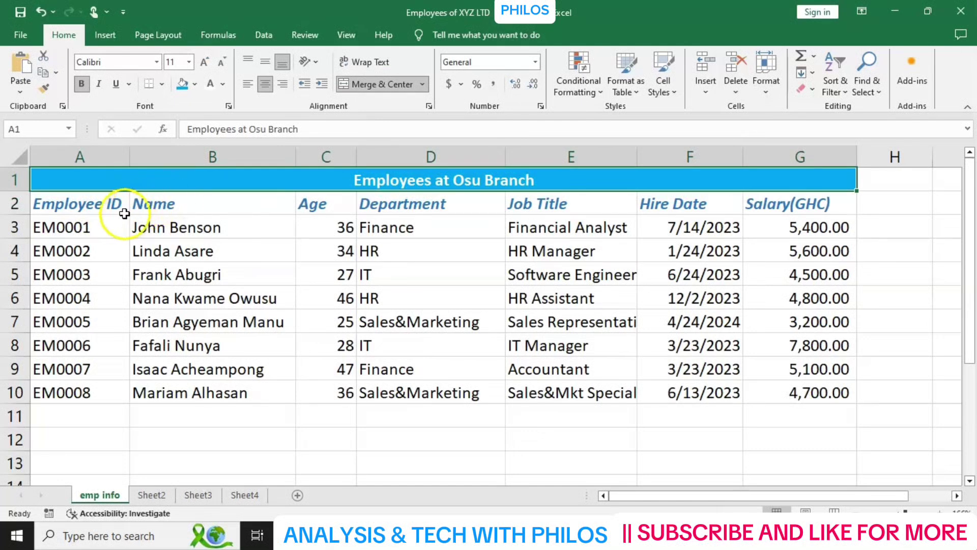
pyautogui.click(100, 205)
pyautogui.click(100, 205)
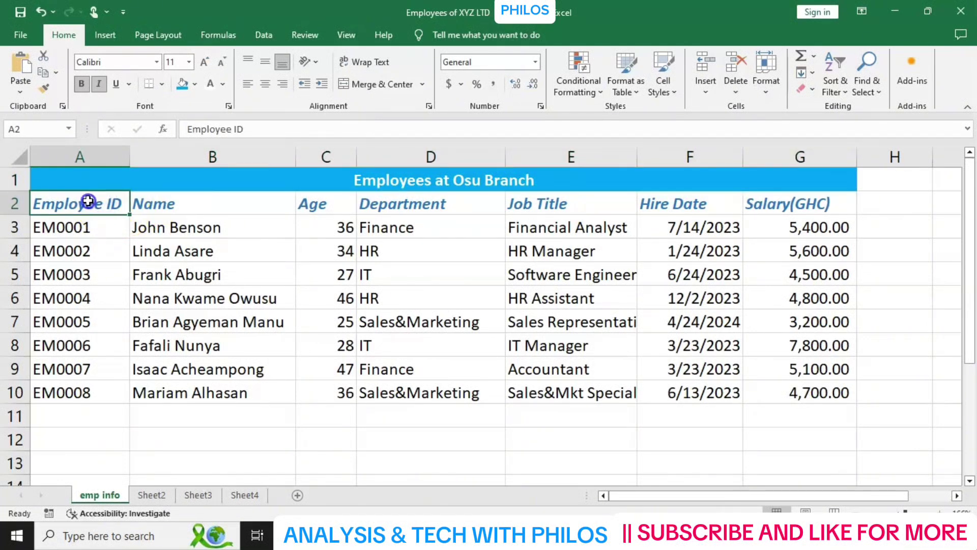
# - Apply a gold theme fill to header cells A2:G2, Employee ID through Salary(GHC)
pyautogui.moveTo(88, 201); pyautogui.dragTo(808, 201)
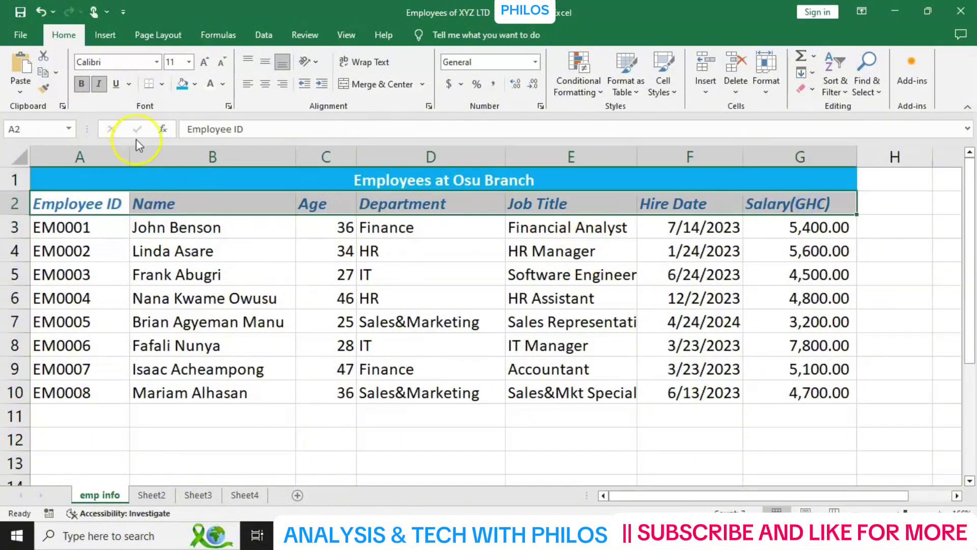
pyautogui.click(196, 84)
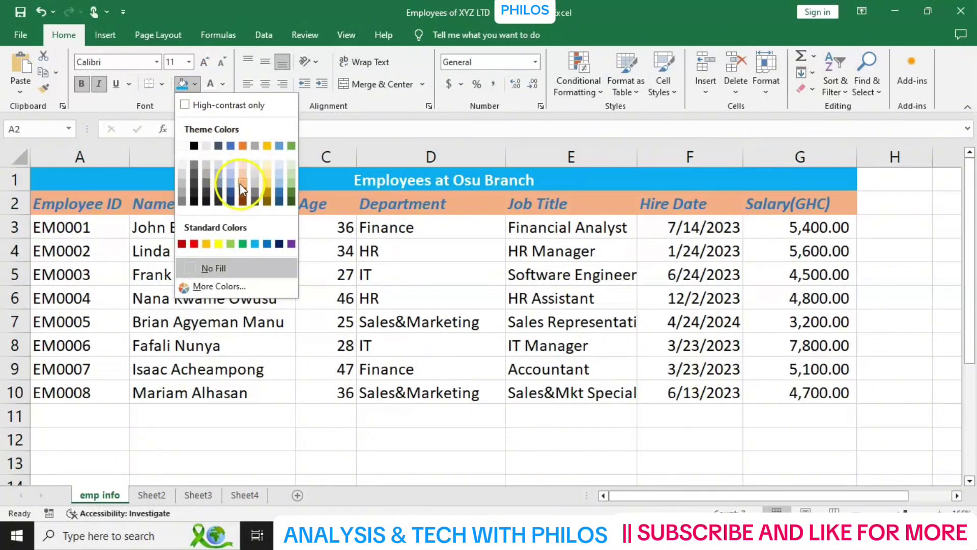
pyautogui.click(264, 188)
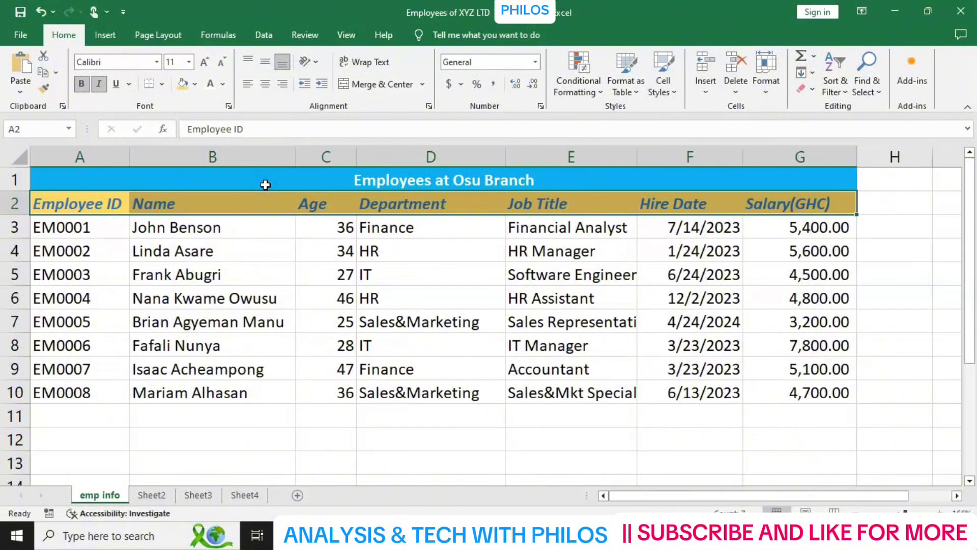
pyautogui.click(713, 196)
pyautogui.click(770, 230)
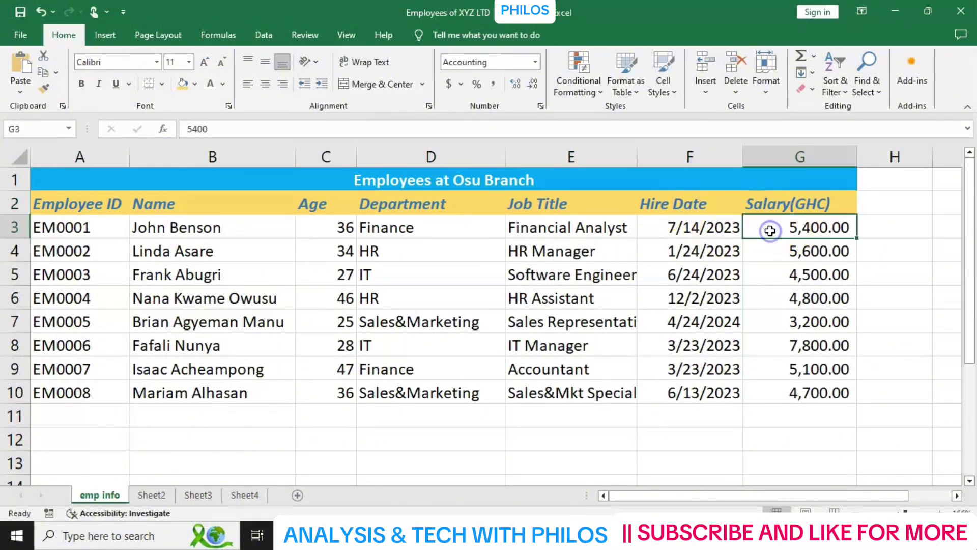
# - Shade salary cells G3:G10 with Light Green from Standard Colors, then deselect them
pyautogui.moveTo(770, 231); pyautogui.dragTo(796, 396)
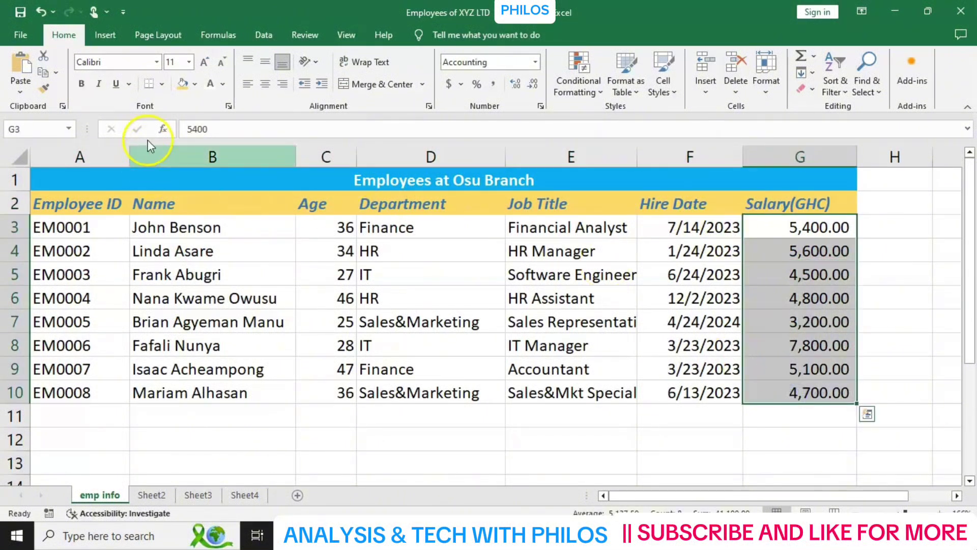
pyautogui.click(194, 84)
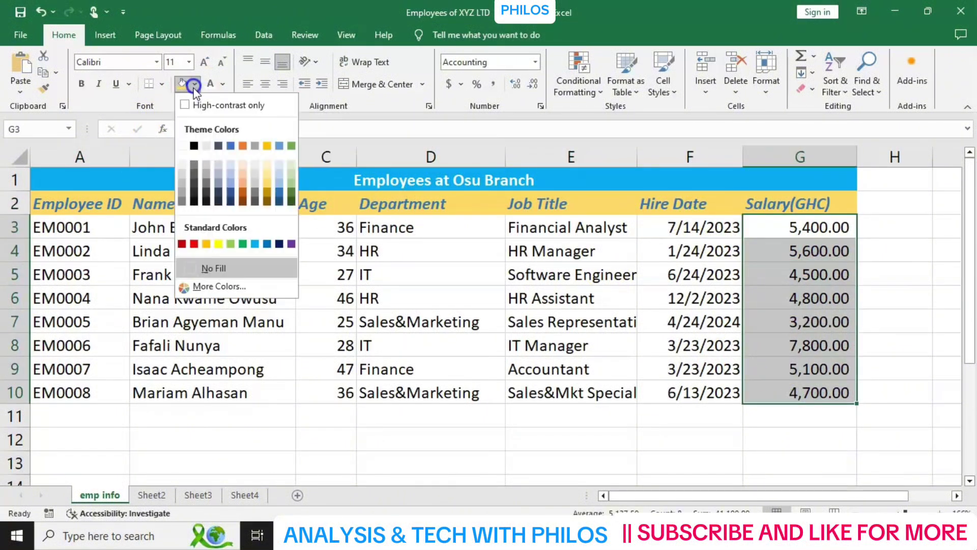
pyautogui.click(230, 245)
pyautogui.click(690, 422)
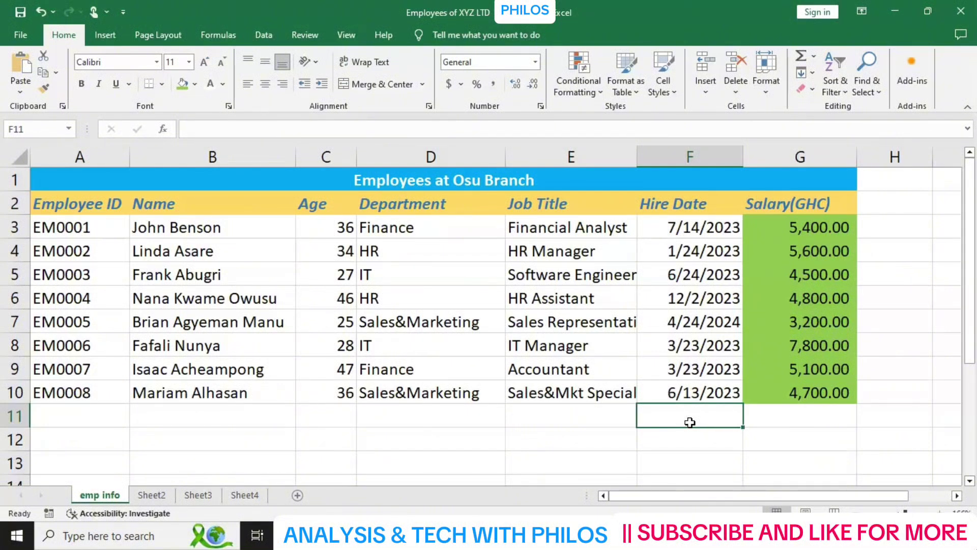
pyautogui.click(630, 426)
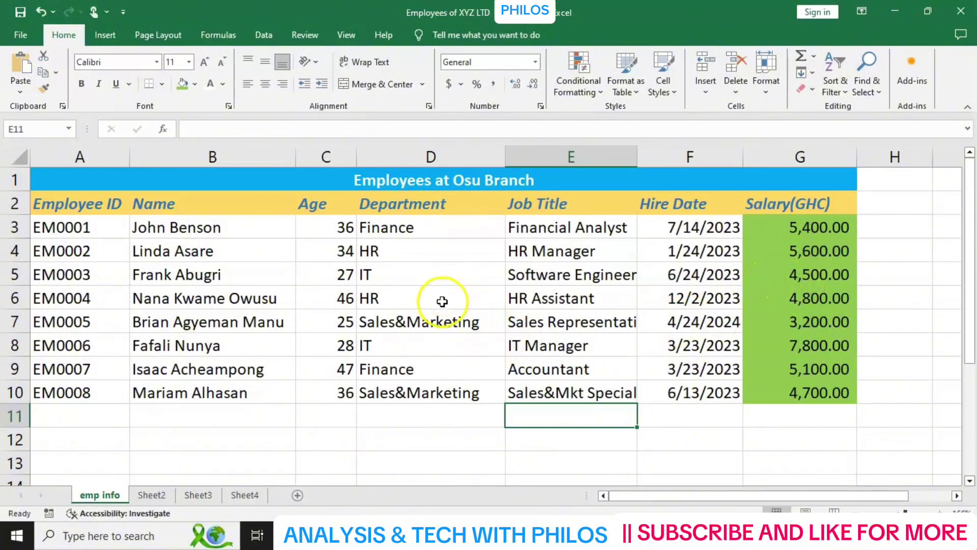
pyautogui.click(779, 275)
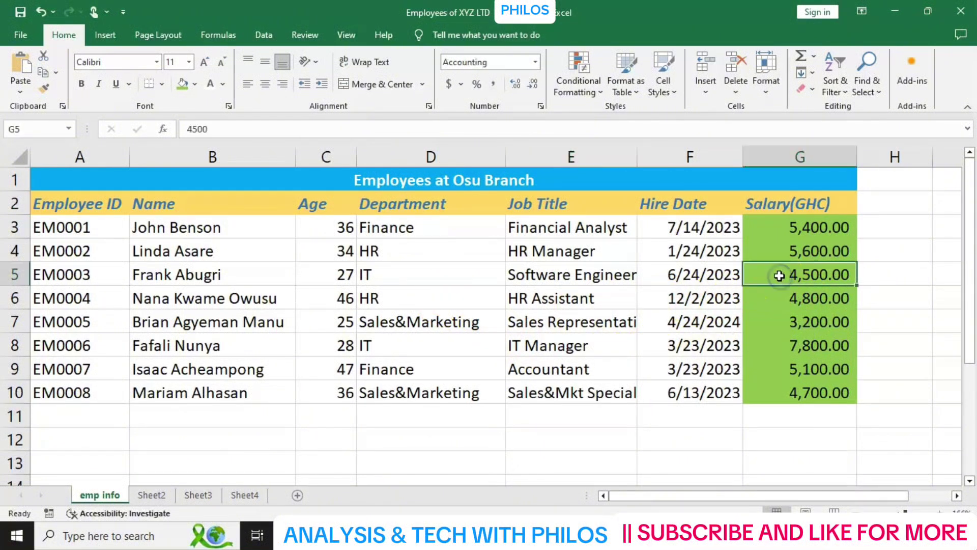
pyautogui.click(44, 91)
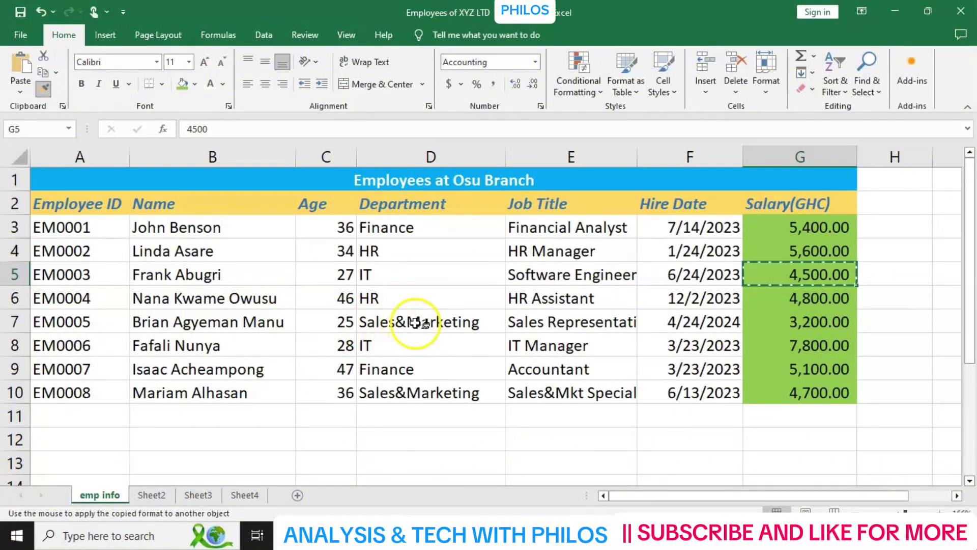
pyautogui.click(416, 322)
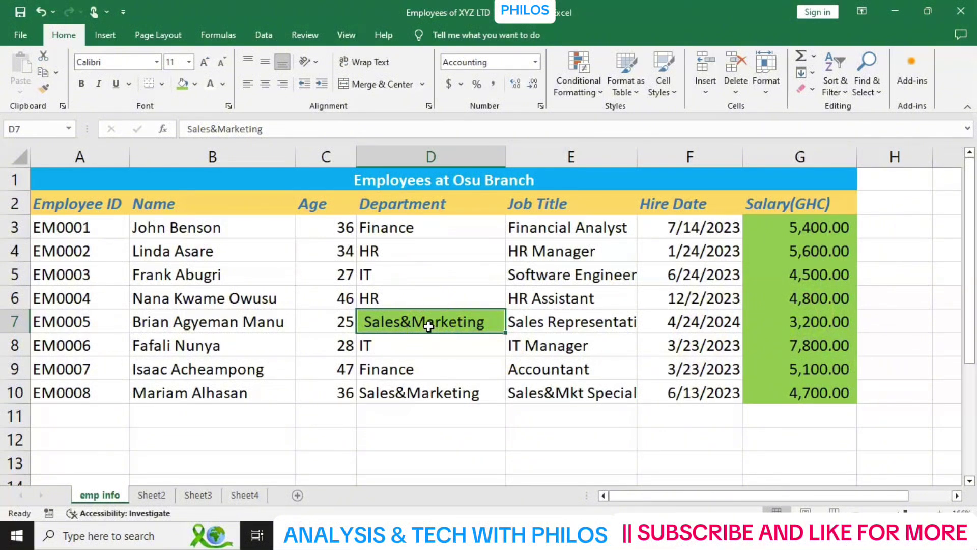
pyautogui.hotkey('ctrl', 'z')
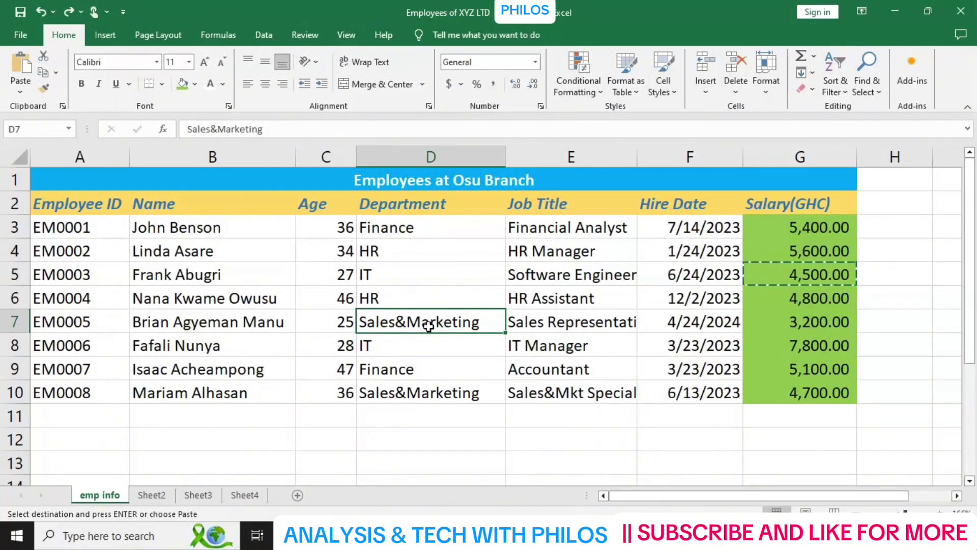
pyautogui.click(458, 415)
pyautogui.press('Escape')
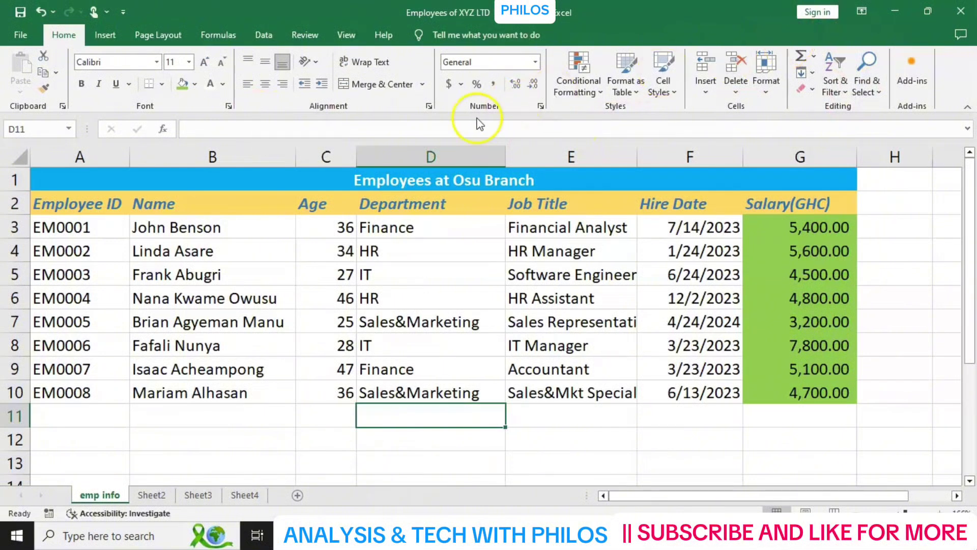